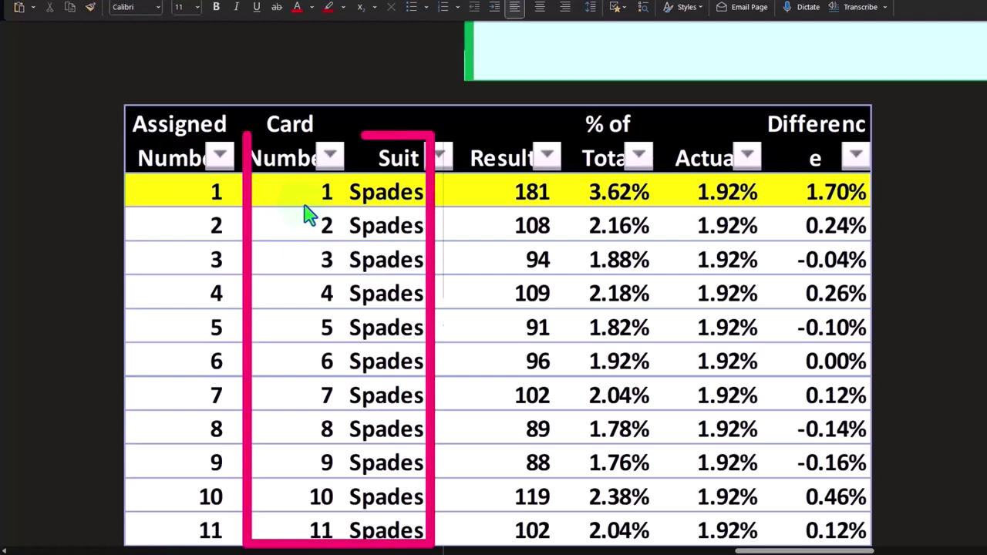
# Step: Examine how assigned numbers 1 to 52 map to card numbers and suits, including the highlighted rows 1 and 29
pyautogui.scroll(-8, 304, 214)
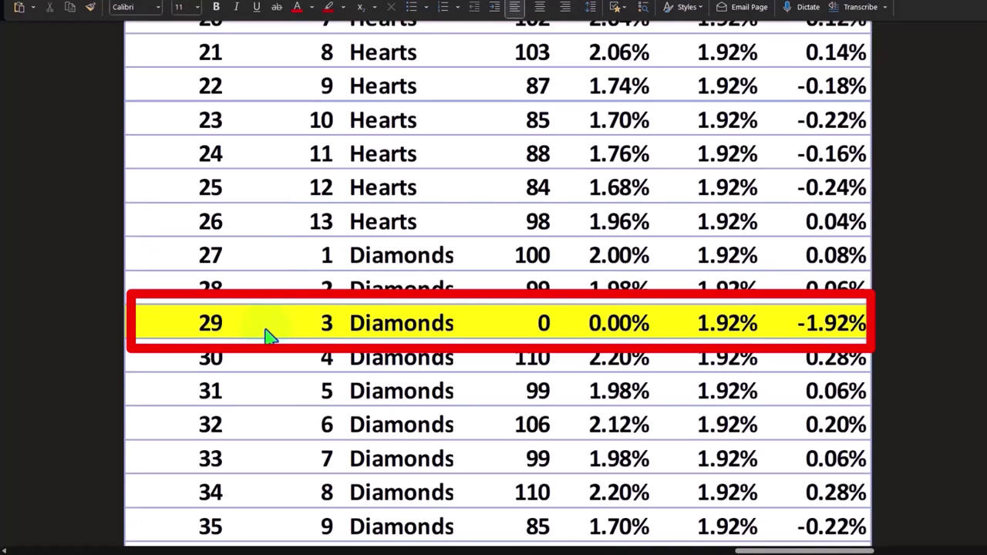
pyautogui.scroll(10, 265, 335)
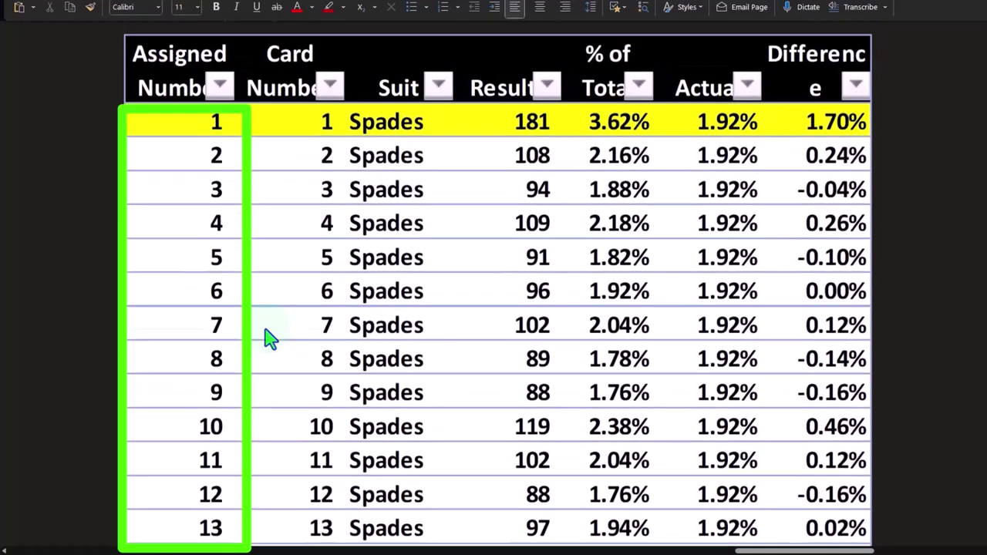
pyautogui.scroll(-5, 209, 324)
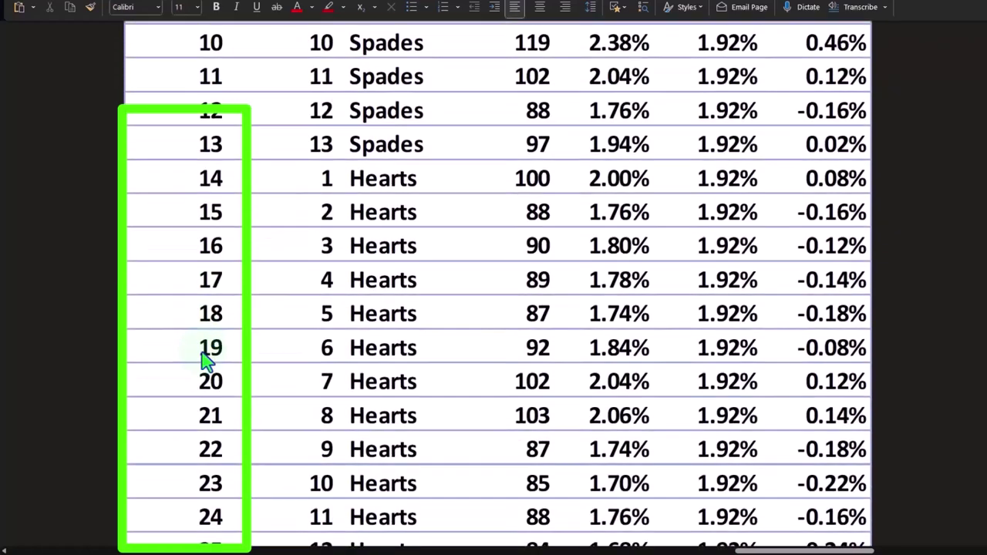
pyautogui.scroll(3, 220, 436)
pyautogui.scroll(2, 297, 161)
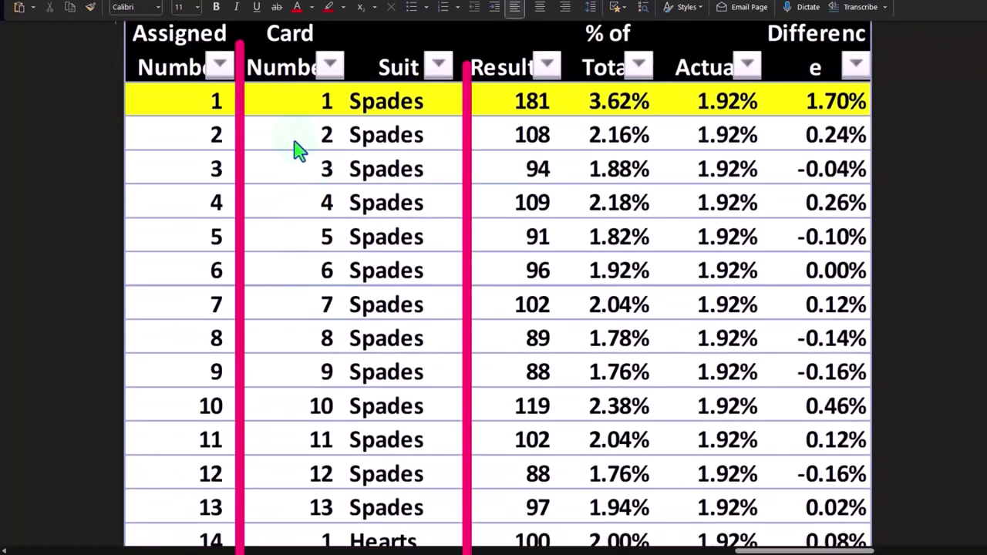
pyautogui.scroll(-3, 385, 162)
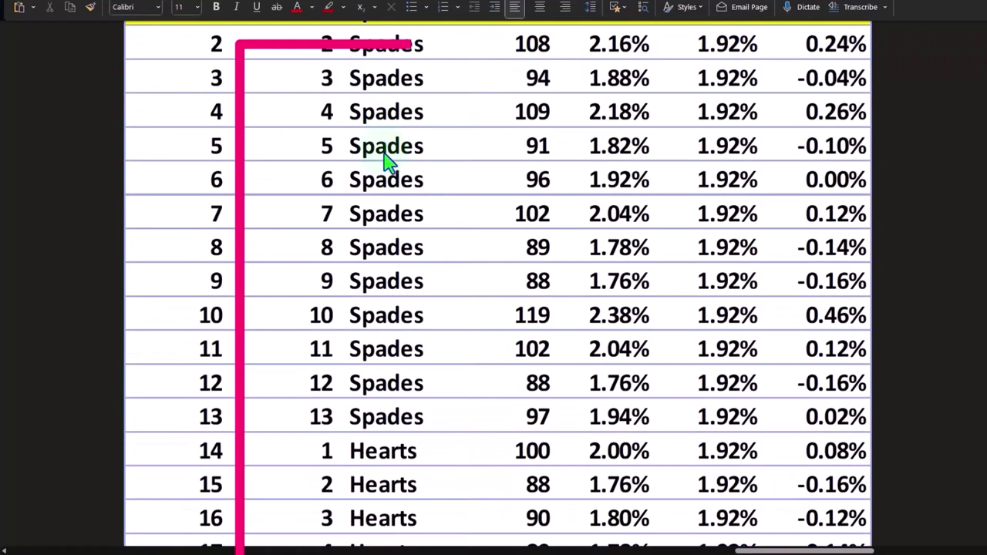
pyautogui.scroll(-3, 362, 328)
pyautogui.scroll(-5, 359, 333)
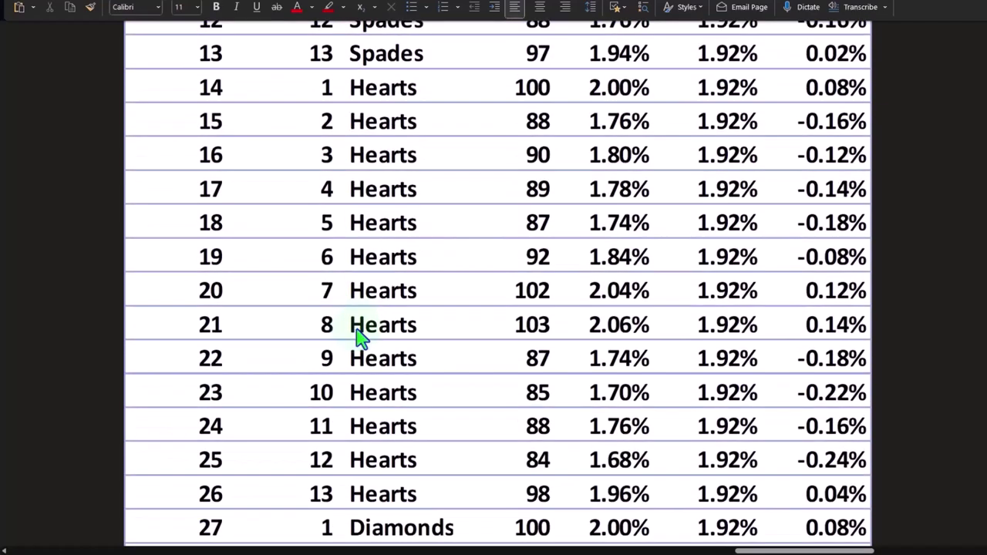
pyautogui.scroll(6, 359, 334)
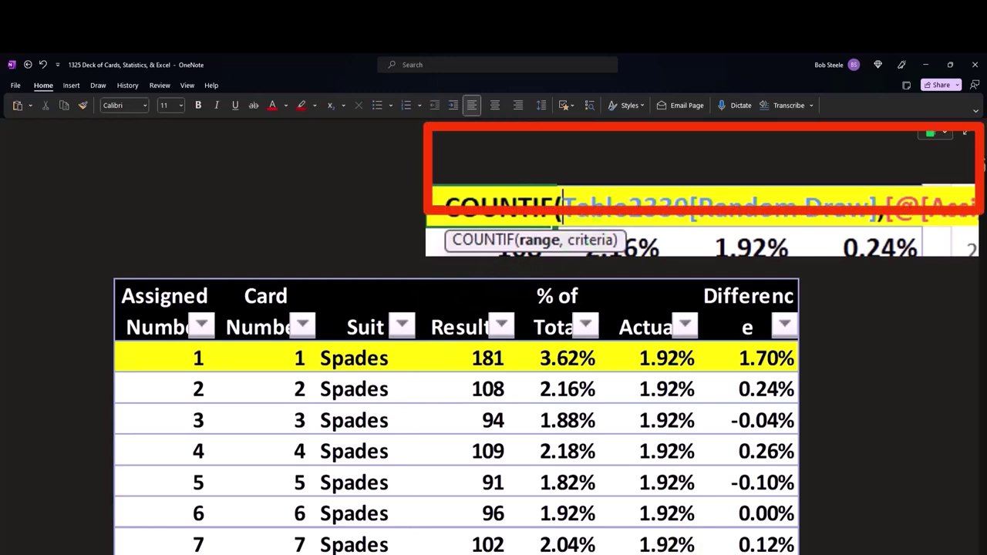
# Step: Examine the Random Draw column and the Find and Replace settings that swap 29 for 1
pyautogui.hscroll(-10, 494, 370)
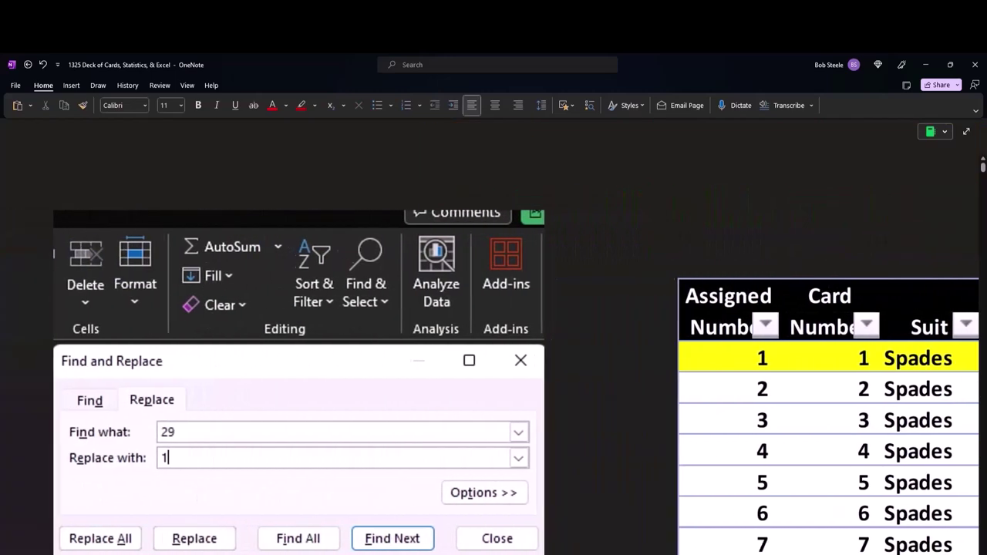
pyautogui.hscroll(-3, 493, 370)
pyautogui.scroll(-10, 77, 316)
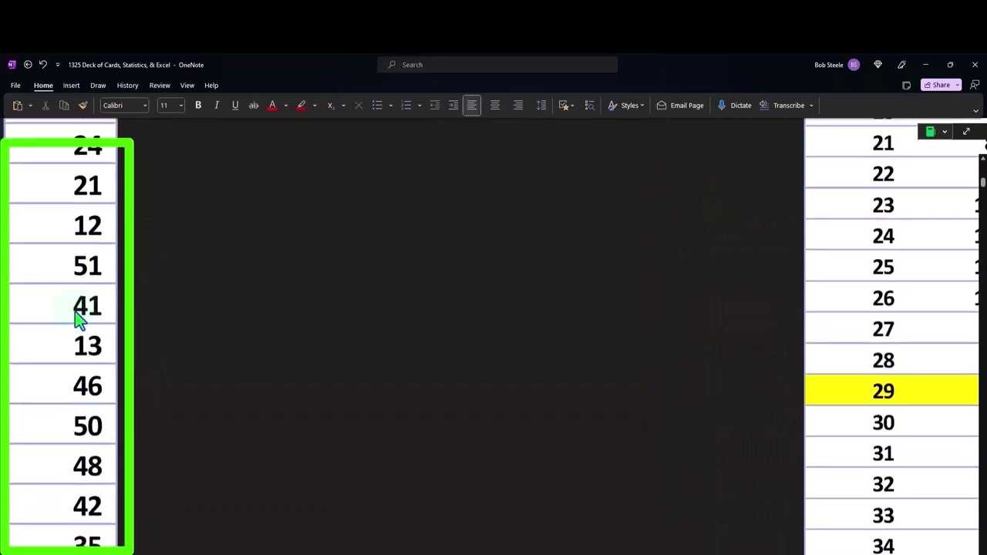
pyautogui.scroll(-5, 77, 320)
pyautogui.scroll(12, 75, 318)
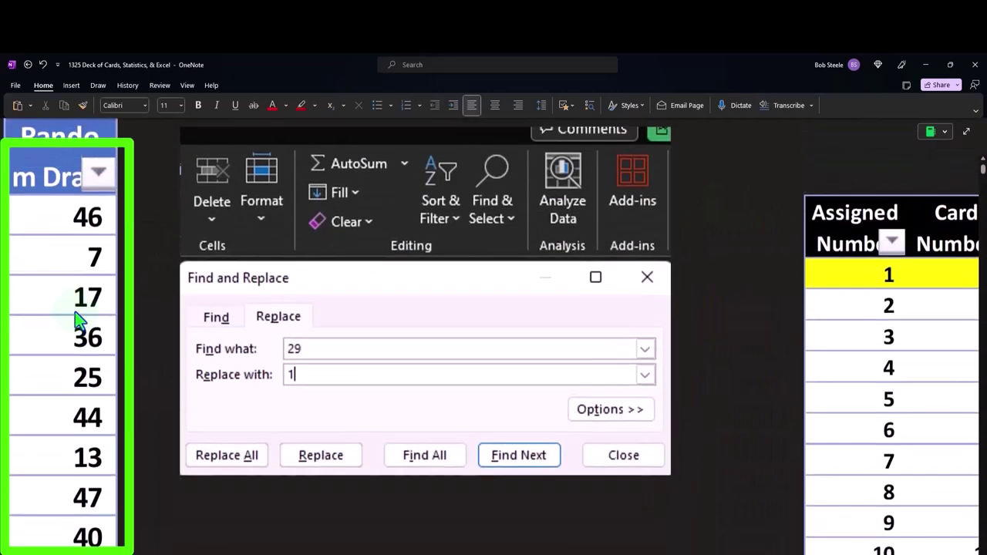
pyautogui.scroll(2, 74, 311)
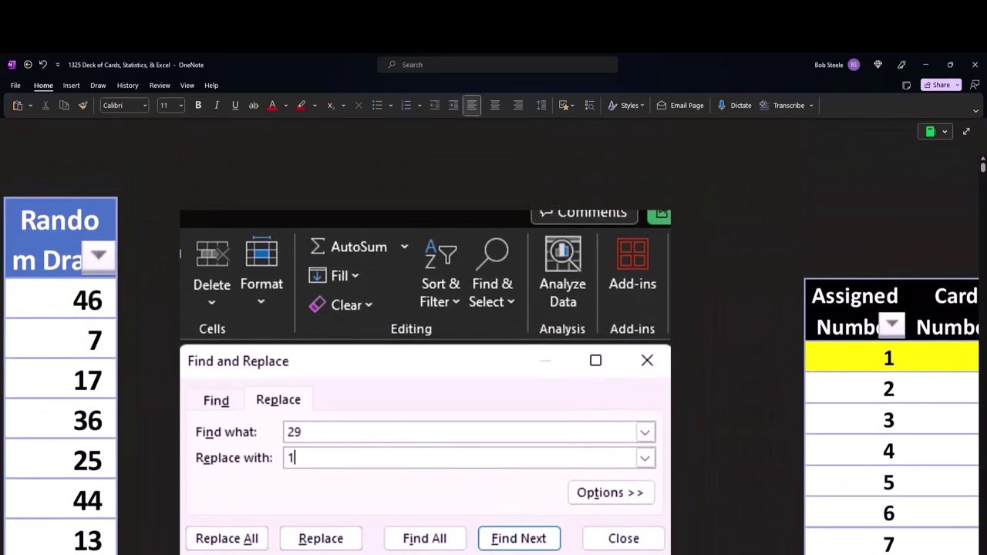
# Step: Review the card results table together with the COUNTIF formula that counts each assigned number in the random draws
pyautogui.hscroll(2, 734, 520)
pyautogui.scroll(-10, 733, 519)
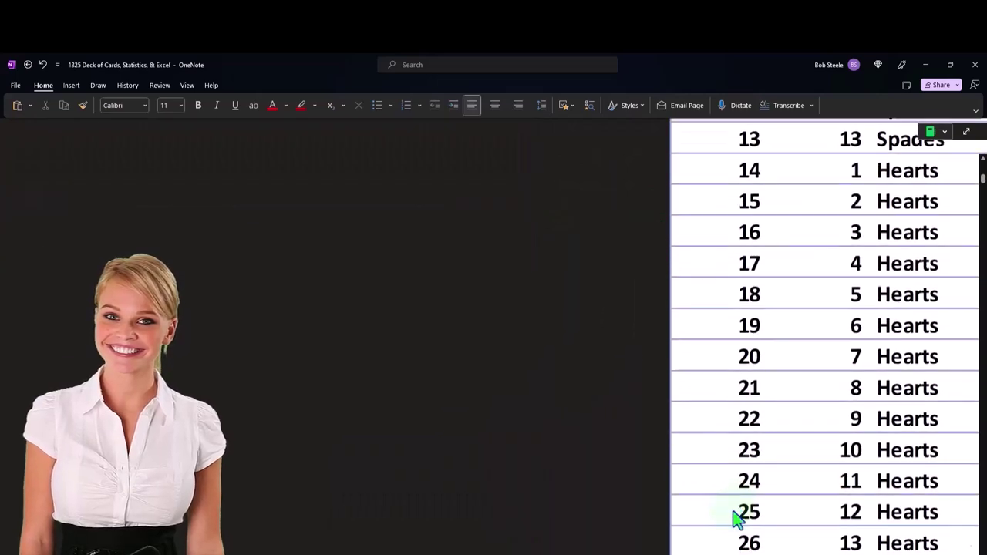
pyautogui.scroll(10, 733, 520)
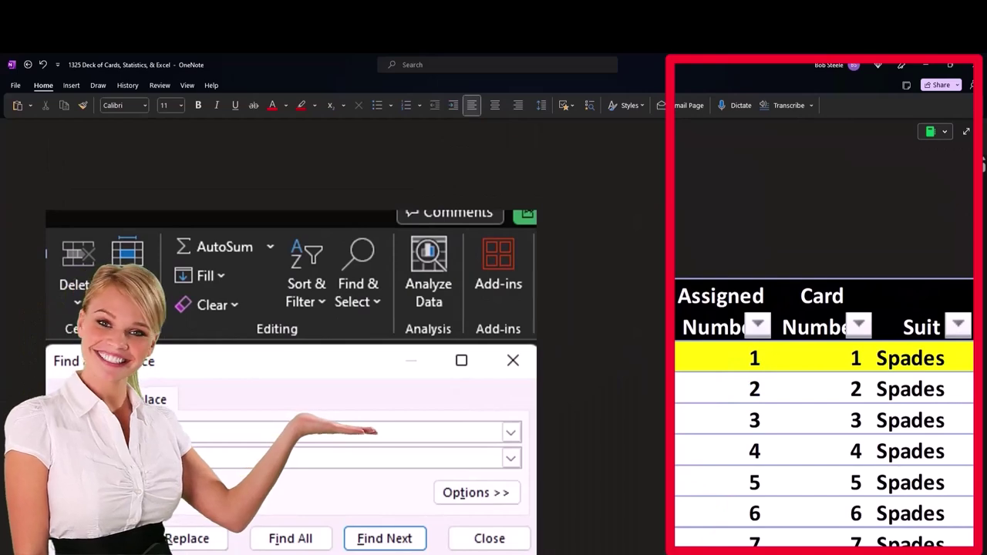
pyautogui.hscroll(2, 707, 522)
pyautogui.hscroll(6, 707, 522)
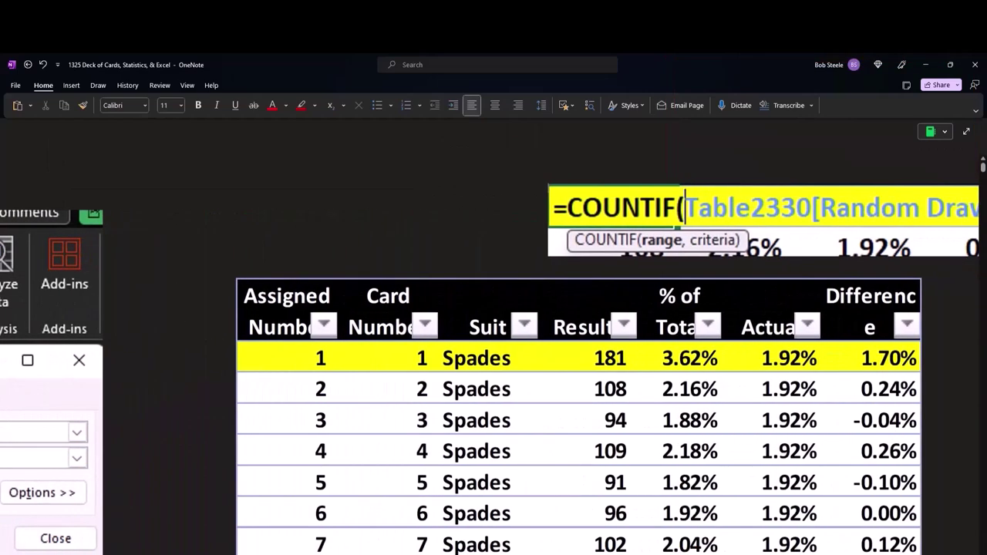
pyautogui.hscroll(2, 805, 239)
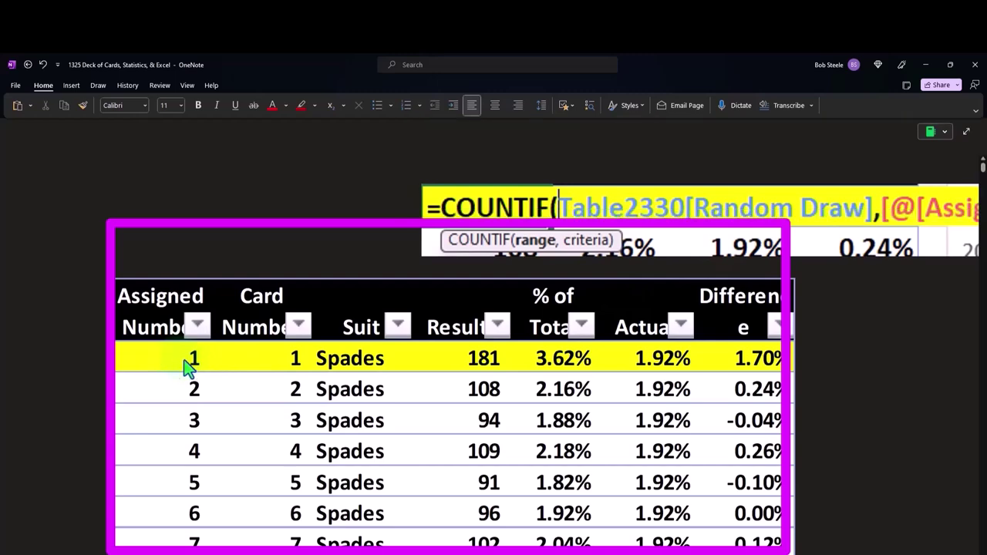
pyautogui.scroll(-4, 481, 378)
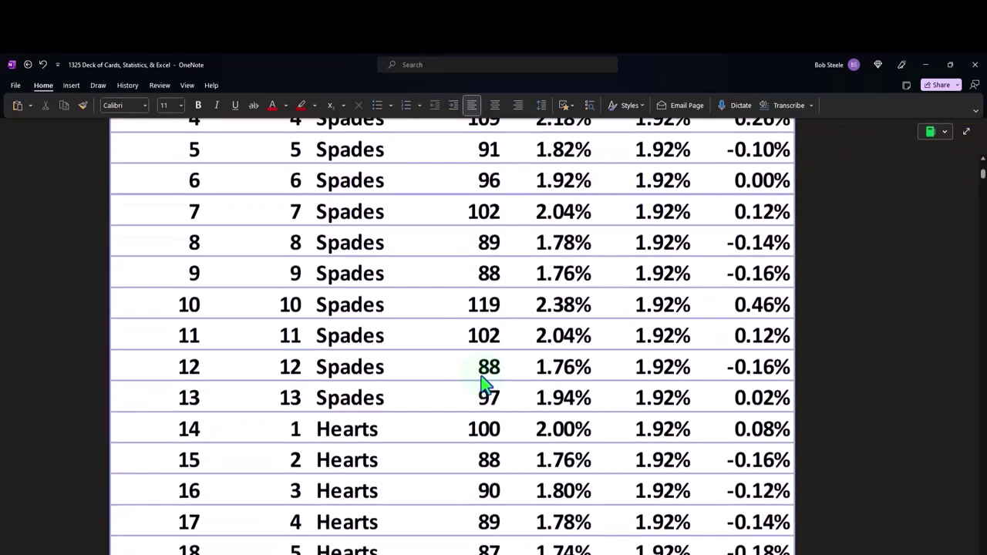
pyautogui.scroll(3, 481, 376)
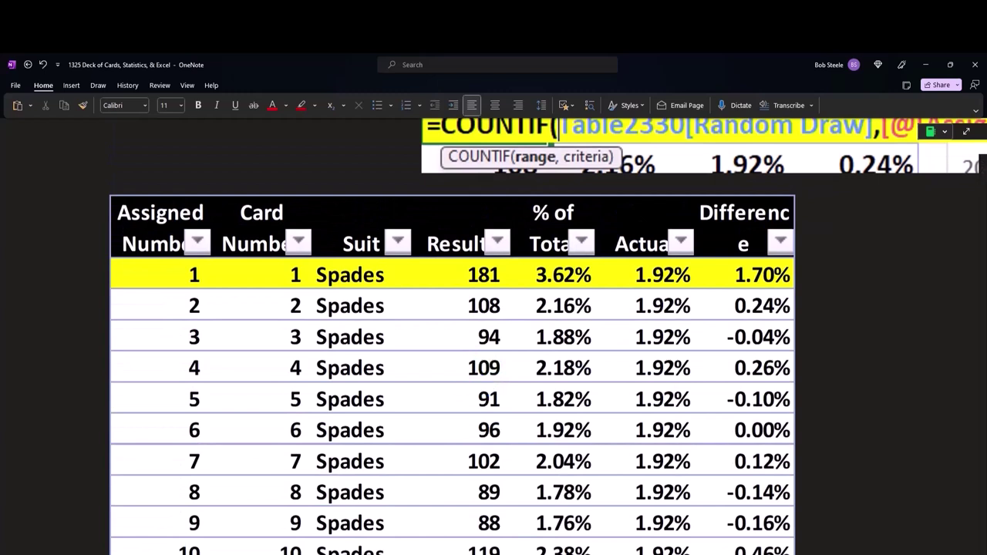
# Step: Switch to Calculator, place it over the table and divide the ace of spades count, 181, by the 5,000 total draws
pyautogui.hotkey('alt', 'Tab')
pyautogui.moveTo(837, 280); pyautogui.dragTo(645, 307)
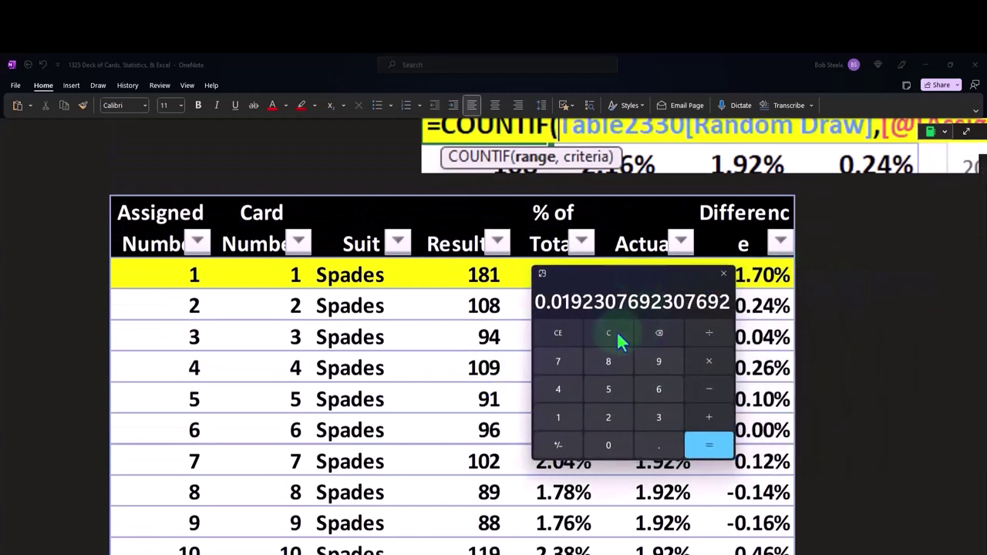
pyautogui.click(617, 333)
pyautogui.write('181')
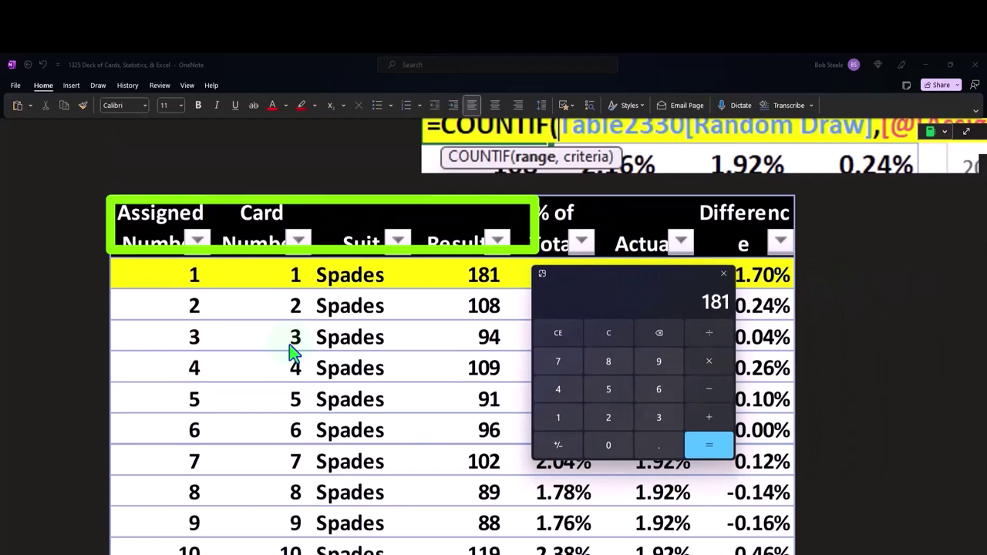
pyautogui.scroll(-12, 274, 390)
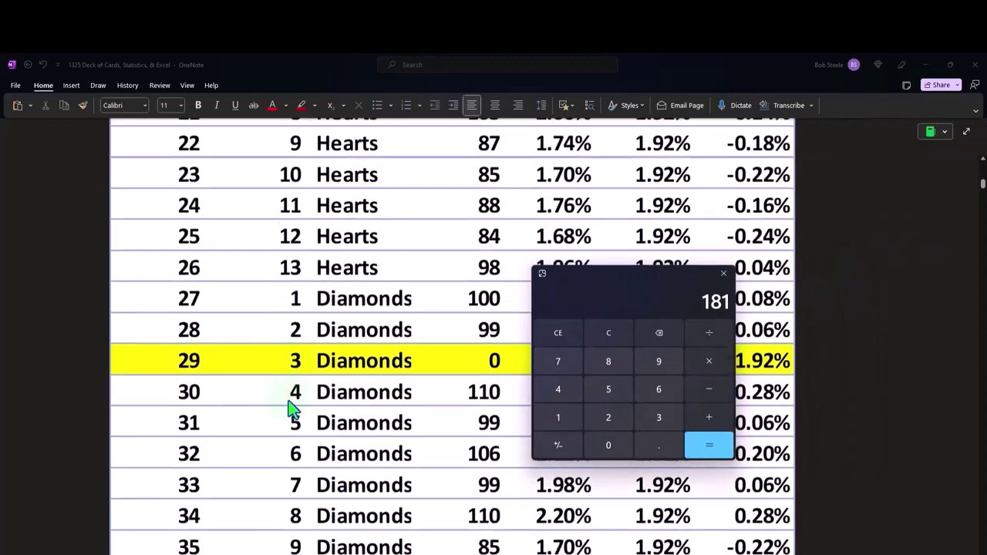
pyautogui.scroll(-7, 290, 407)
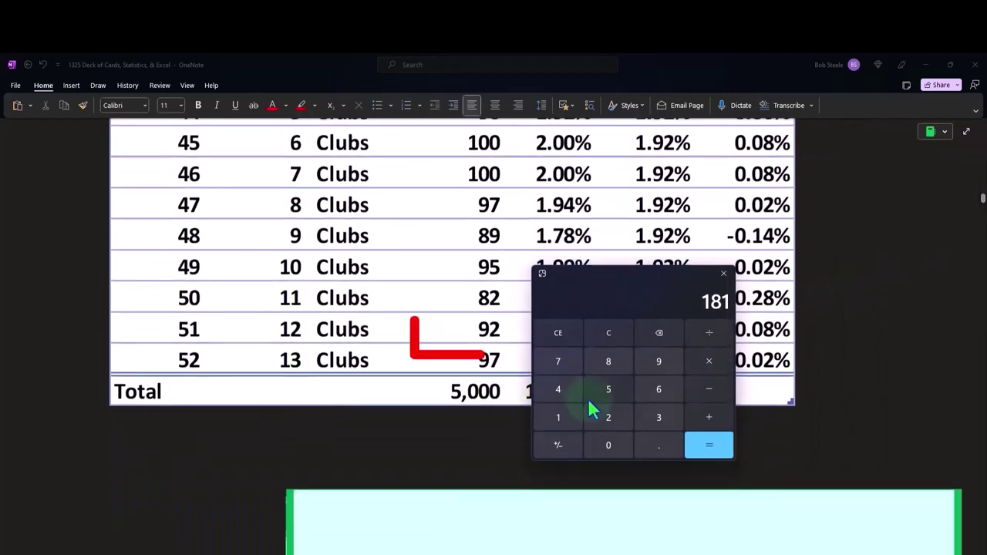
pyautogui.click(708, 333)
pyautogui.write('5000')
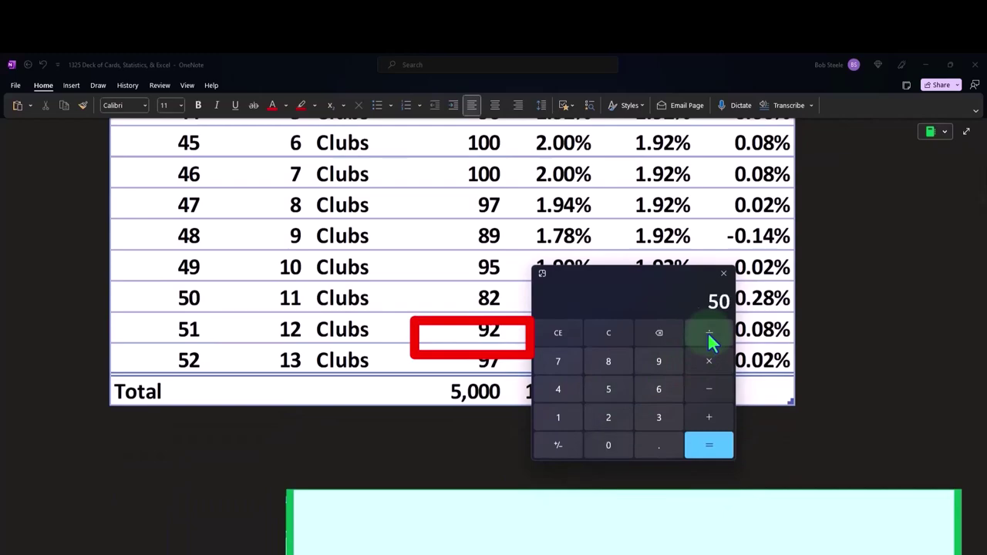
pyautogui.press('Return')
# Step: Bring the first table rows back beside the calculator and compute the expected probability of one card as 1/52
pyautogui.scroll(15, 480, 389)
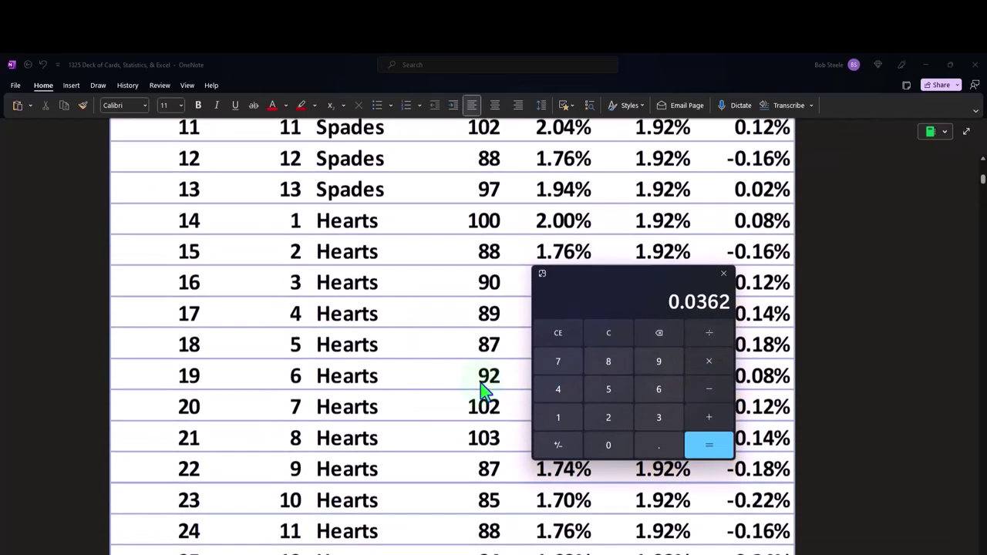
pyautogui.scroll(1, 480, 390)
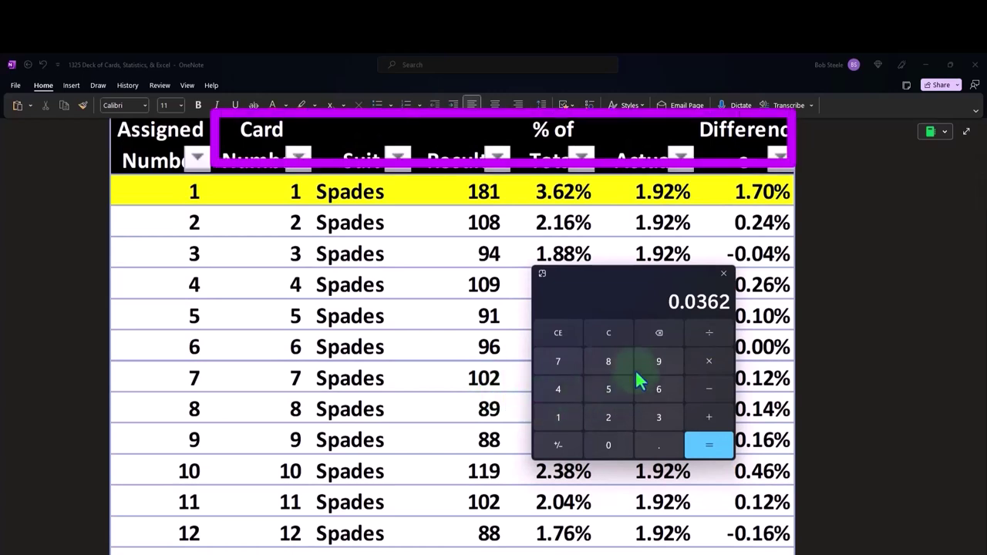
pyautogui.click(623, 339)
pyautogui.write('1/52')
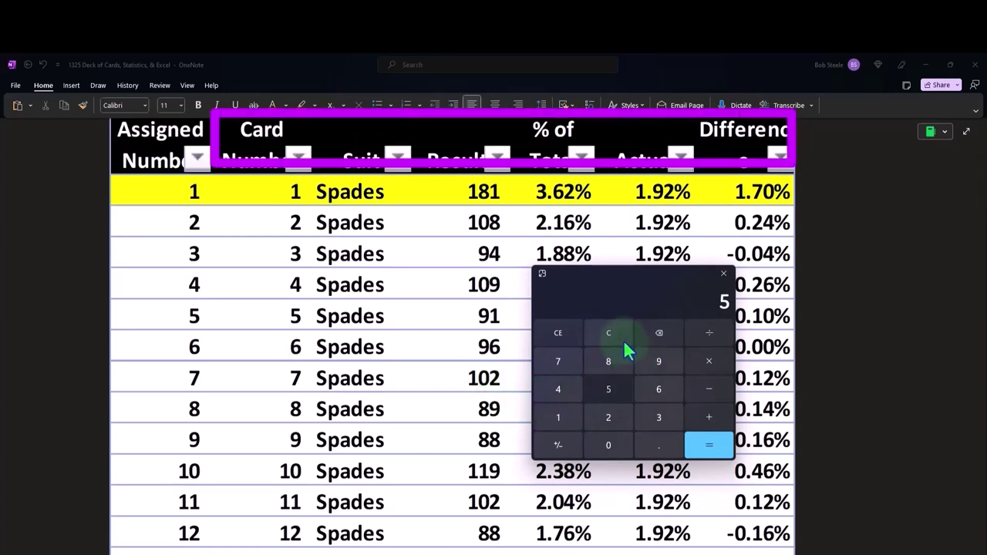
pyautogui.press('Return')
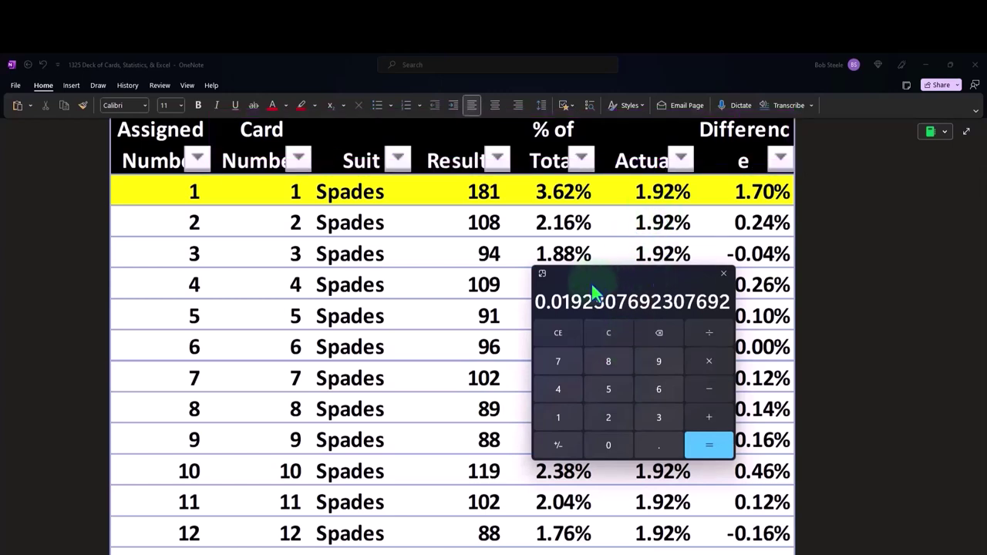
pyautogui.click(609, 333)
pyautogui.write('108/52')
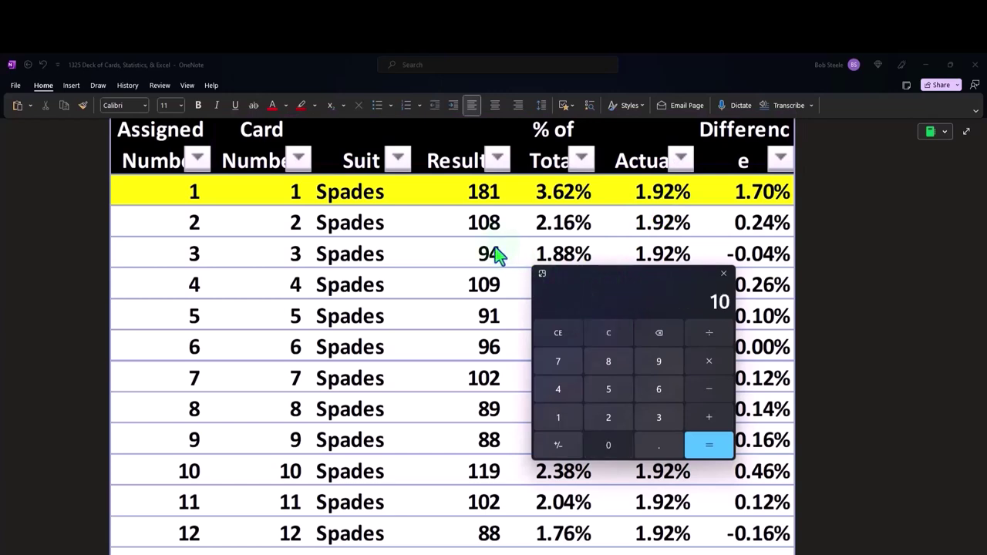
pyautogui.press('Return')
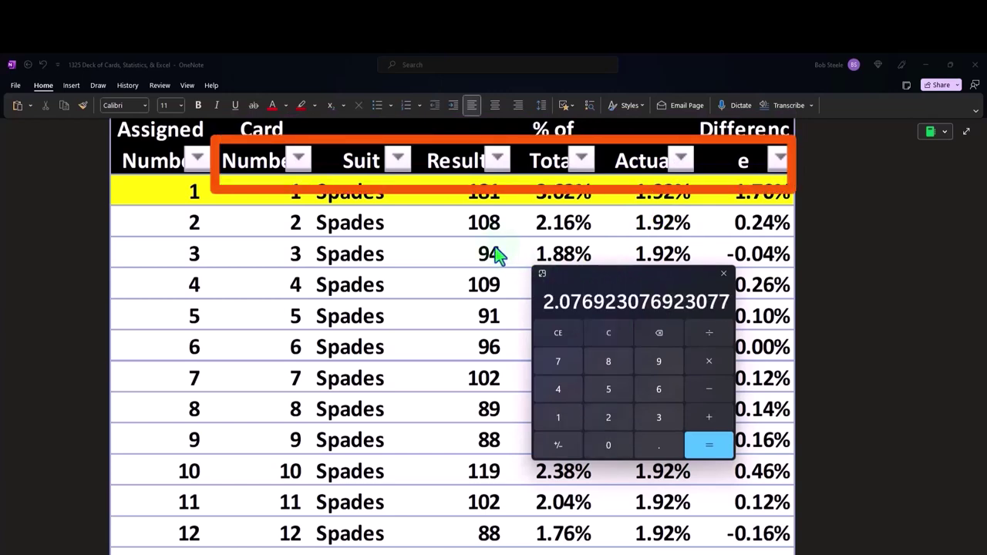
# Step: Clear the calculator and divide the 2 of spades count, 108, by 5000
pyautogui.click(604, 330)
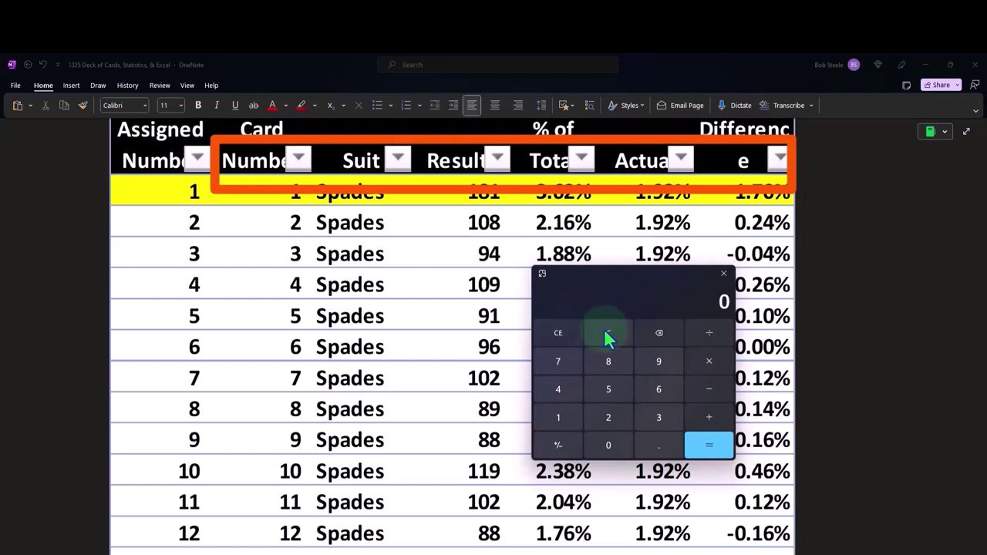
pyautogui.write('108/5000')
pyautogui.press('Return')
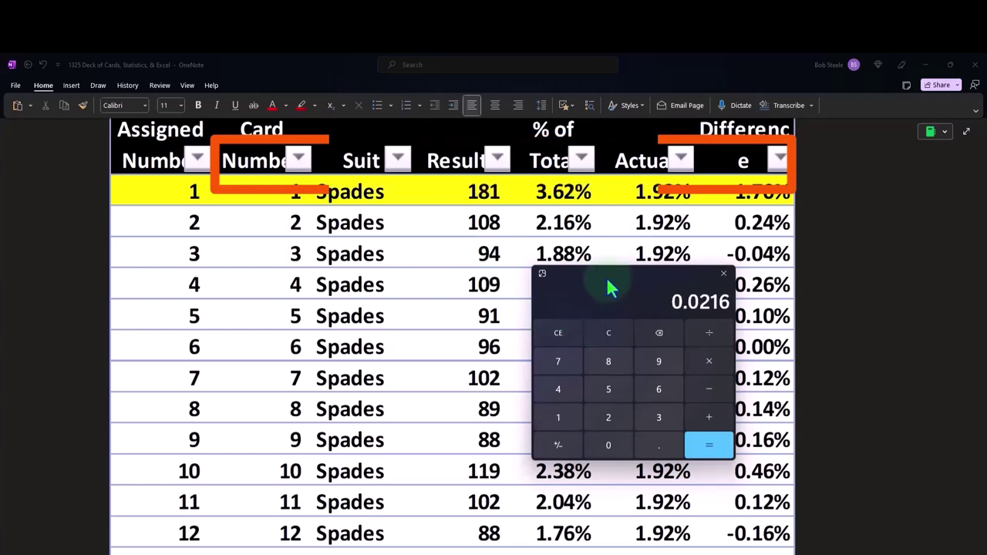
# Step: Clear the calculator and divide the 3 of spades count, 94, by 5000
pyautogui.press('Escape')
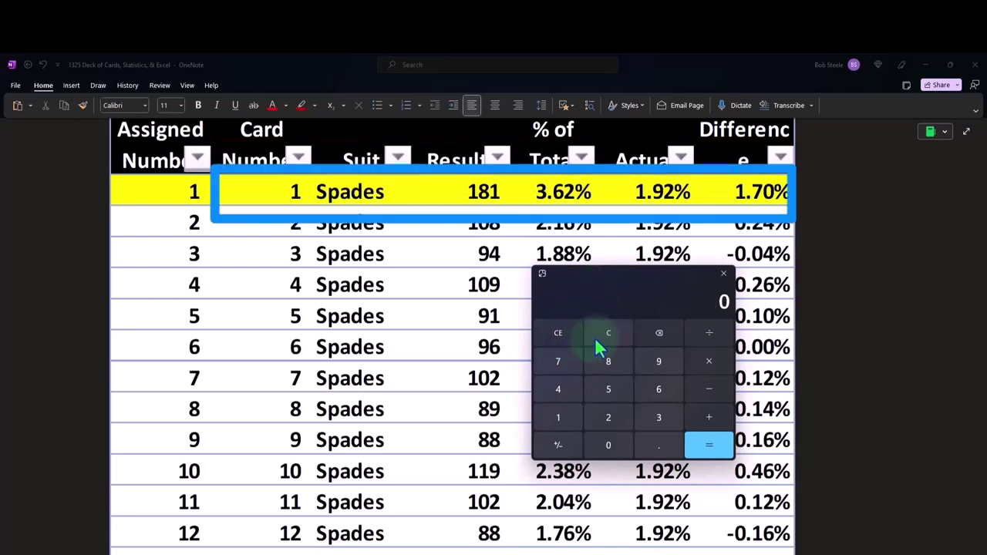
pyautogui.write('94/5')
pyautogui.write('000')
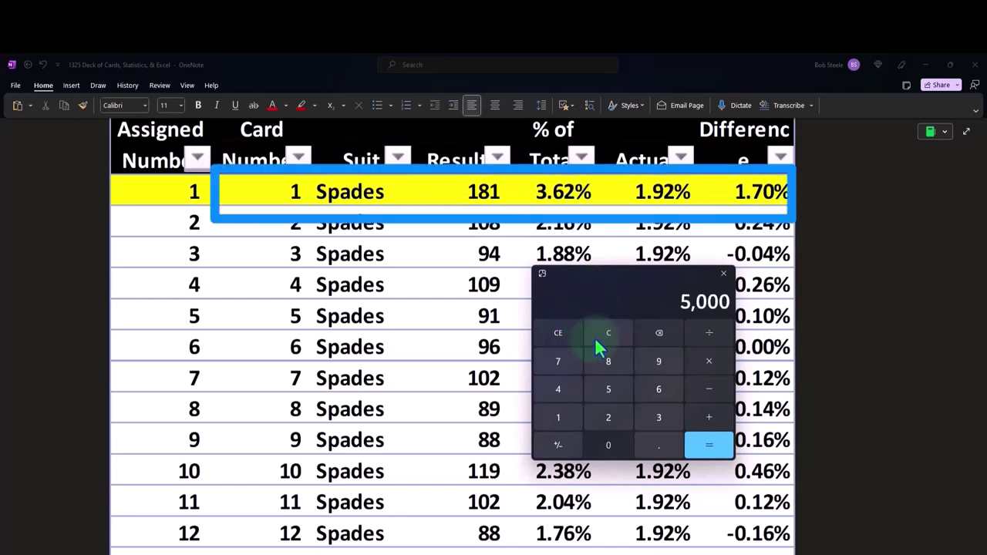
pyautogui.press('Return')
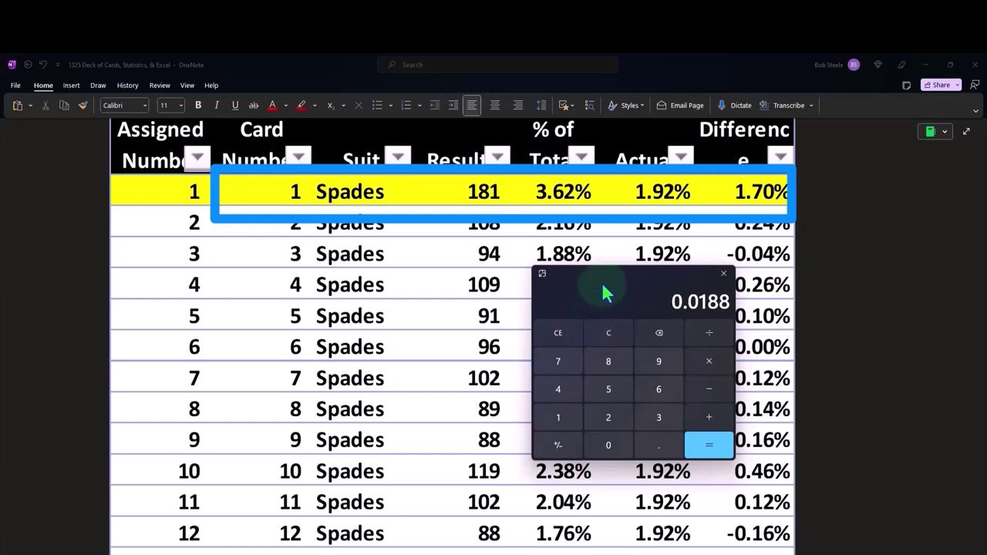
# Step: Examine the remaining card rows, past the highlighted 3 of diamonds down to the Total row, keeping the calculator clear of the counts
pyautogui.moveTo(621, 279); pyautogui.dragTo(627, 310)
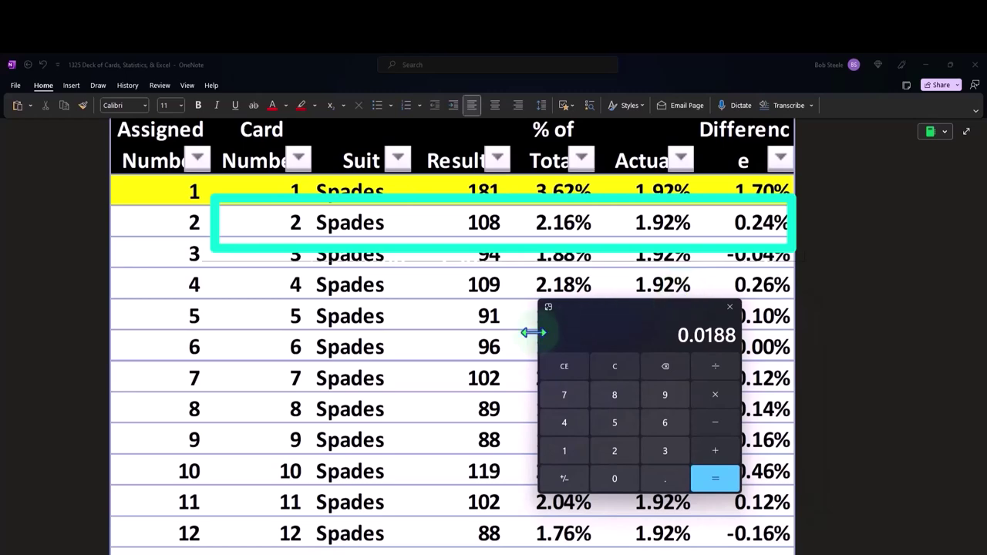
pyautogui.scroll(-5, 529, 336)
pyautogui.scroll(-12, 529, 339)
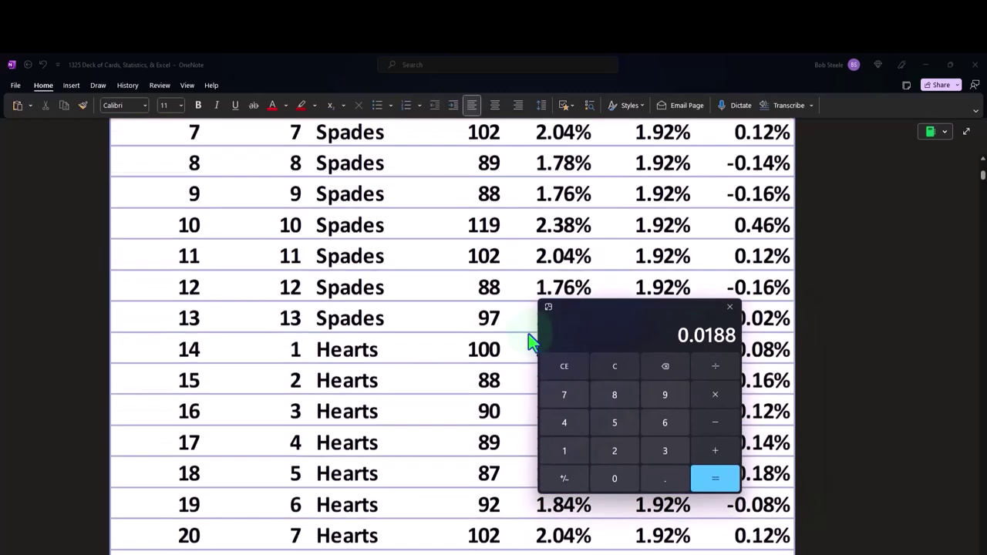
pyautogui.scroll(-8, 529, 340)
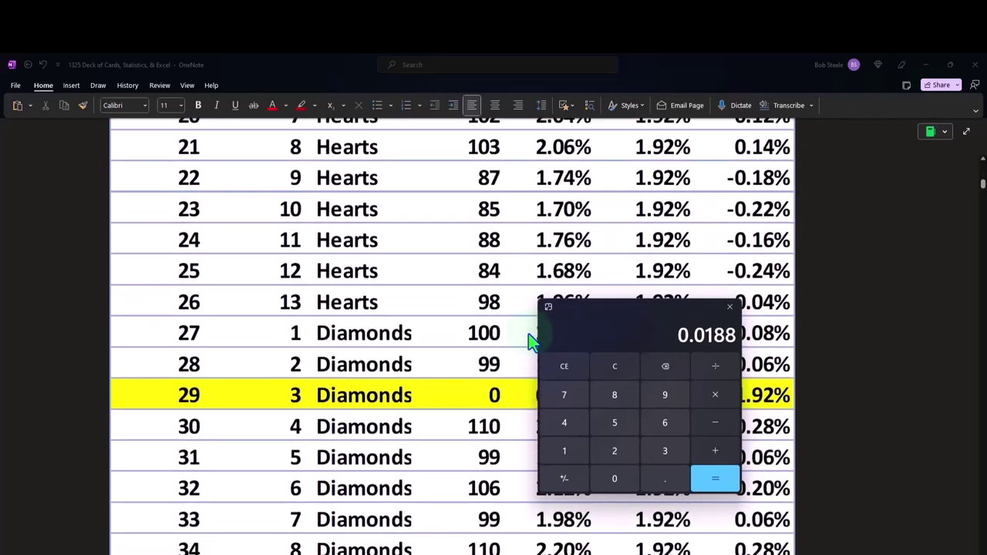
pyautogui.moveTo(581, 312); pyautogui.dragTo(492, 276)
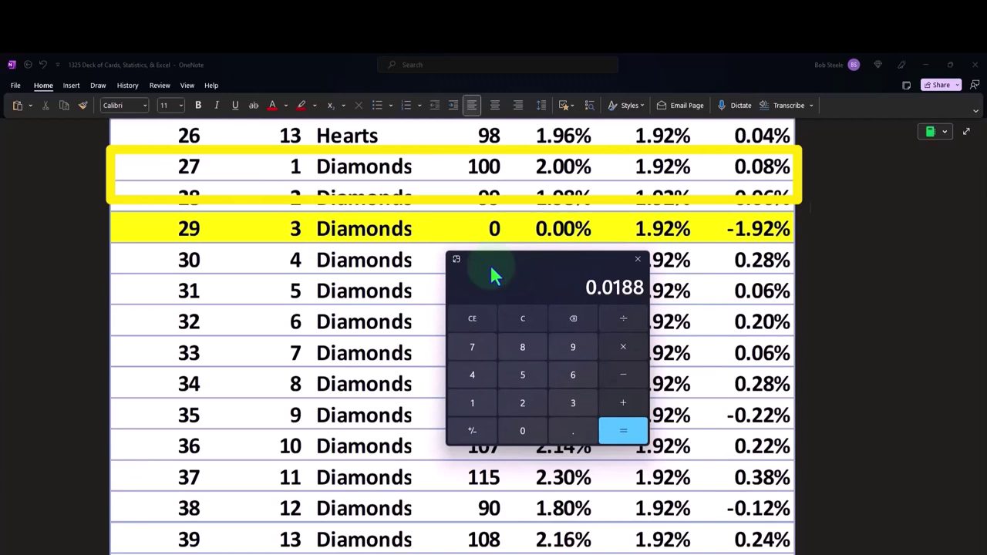
pyautogui.moveTo(491, 268); pyautogui.dragTo(564, 269)
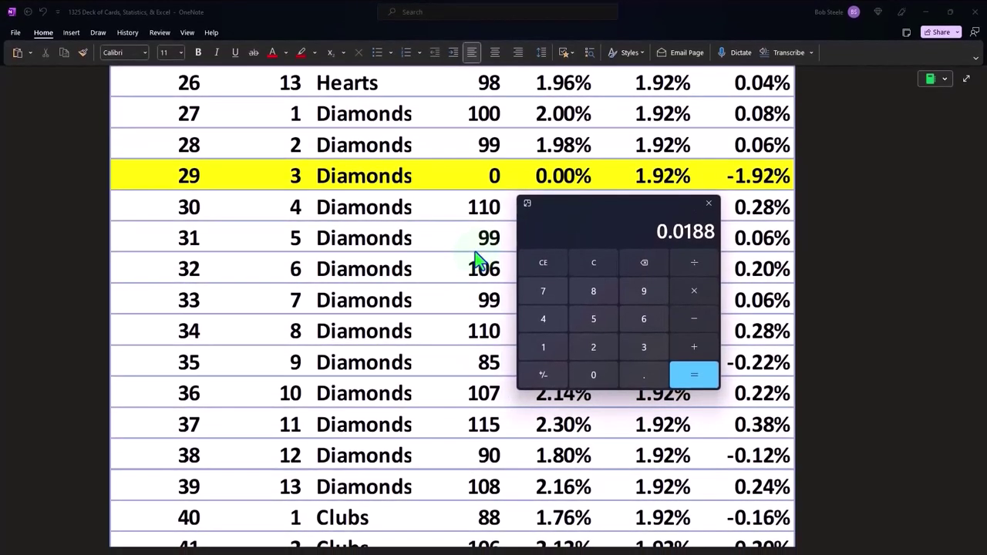
pyautogui.scroll(-2, 475, 260)
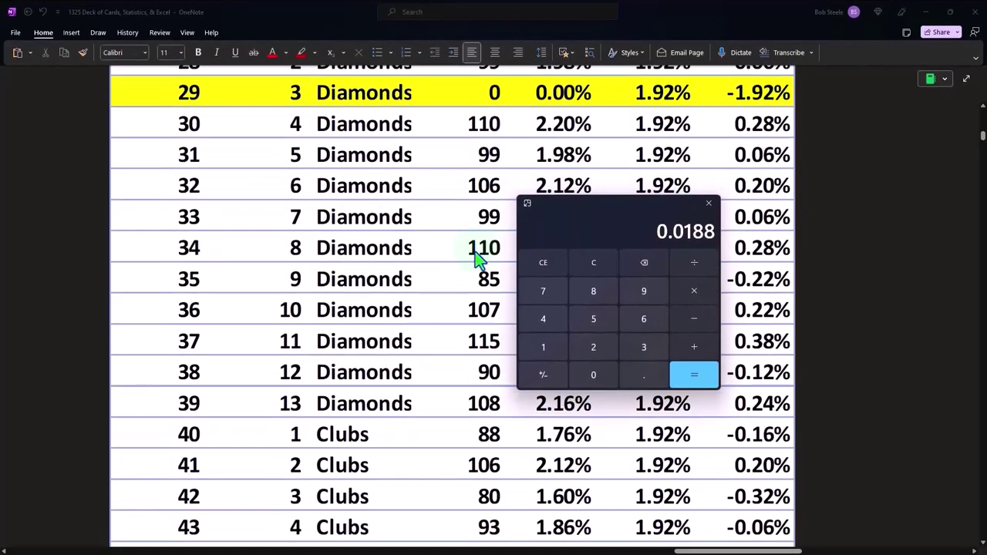
pyautogui.scroll(-2, 475, 260)
pyautogui.scroll(-9, 476, 259)
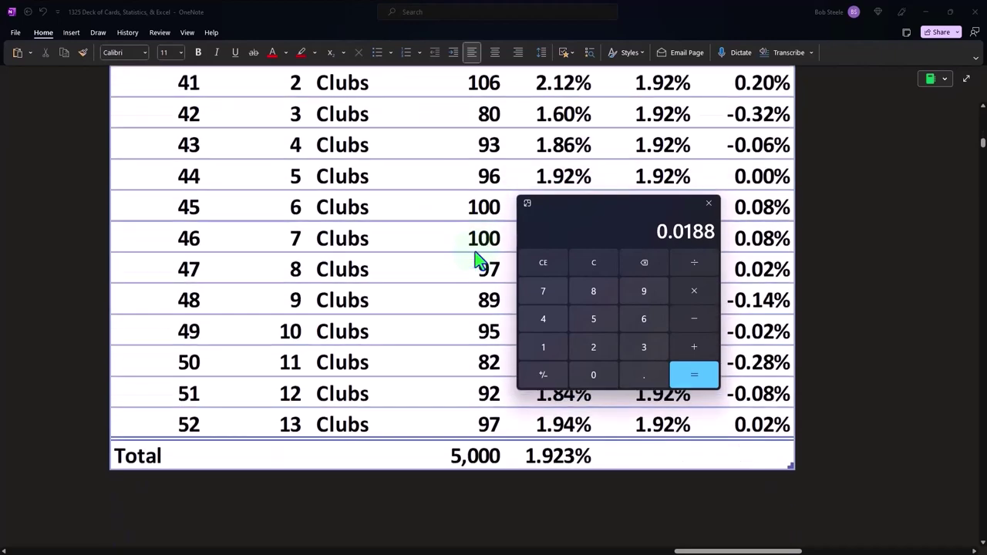
pyautogui.scroll(-3, 475, 255)
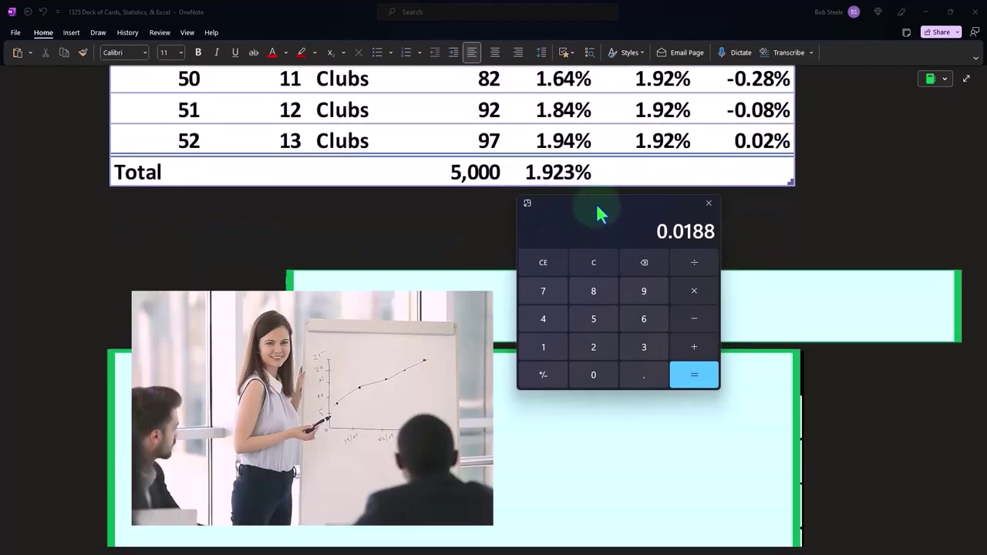
# Step: Put the calculator away and remove the blank covers hiding the suit summary table and the SUMIFS formula above it
pyautogui.click(708, 203)
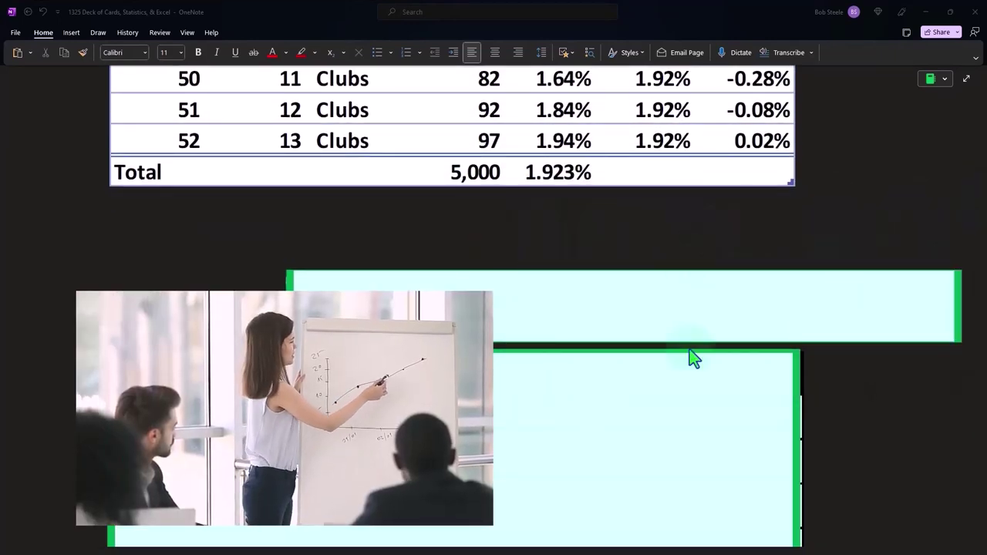
pyautogui.click(432, 417)
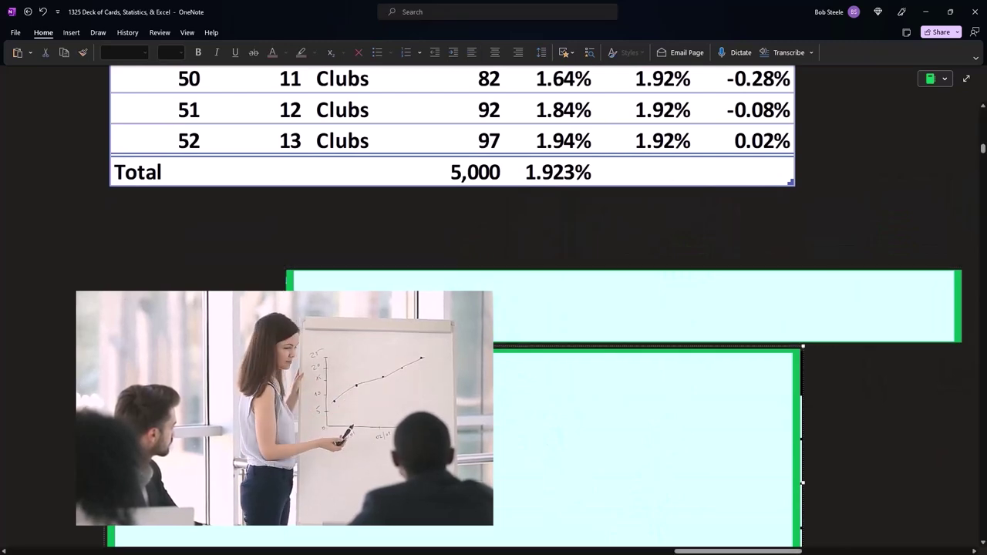
pyautogui.hotkey('ctrl', 'v')
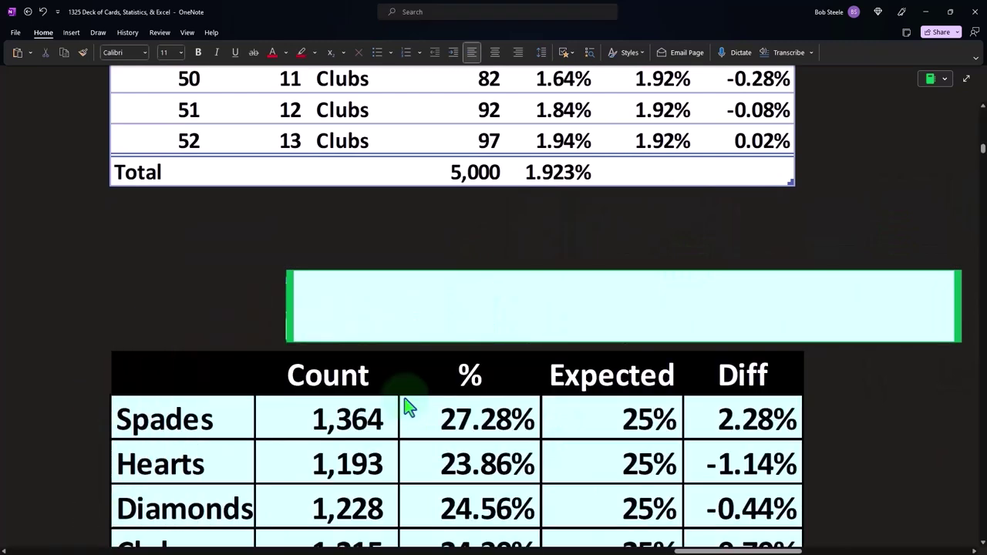
pyautogui.scroll(-3, 409, 409)
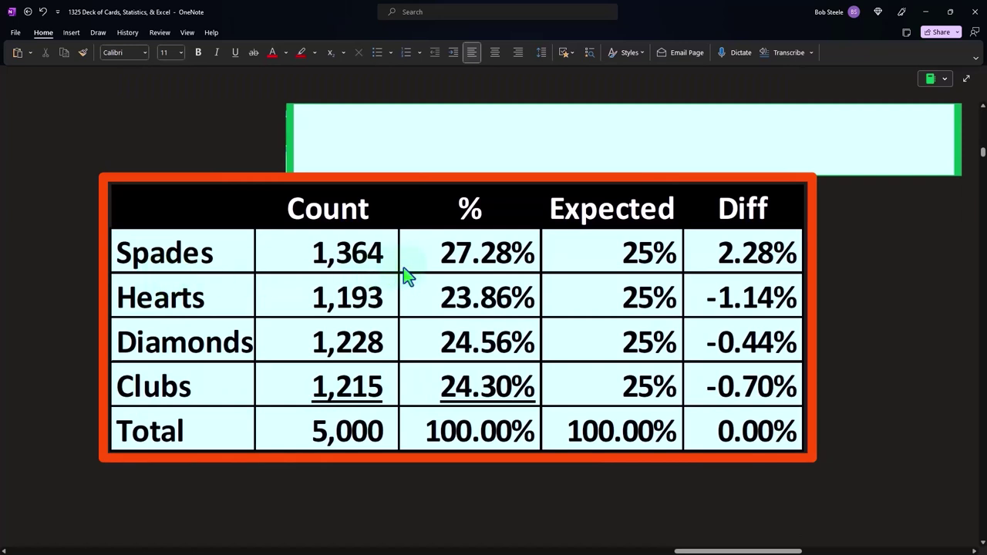
pyautogui.click(474, 152)
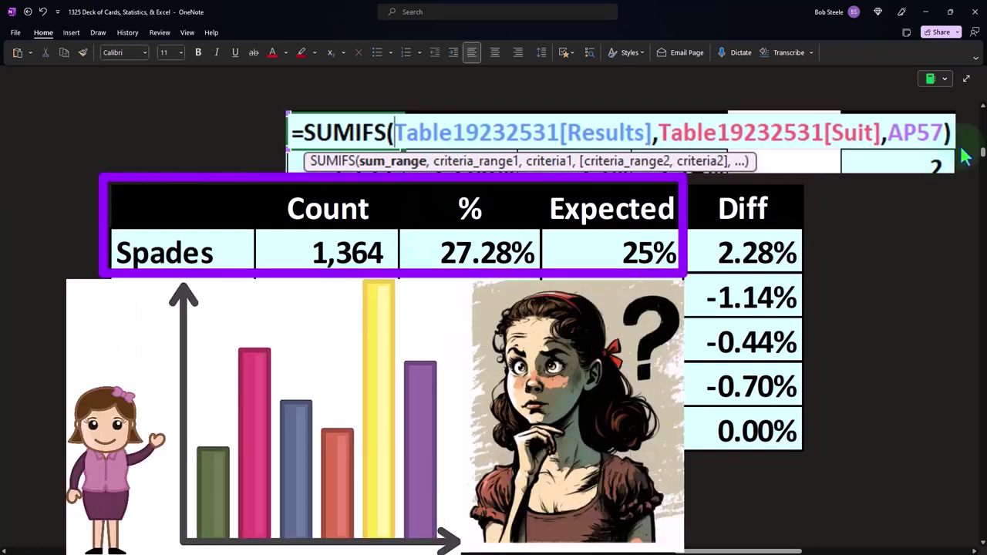
# Step: Switch to Calculator, place it beside the suit summary table and divide the spades count, 1364, by 5000
pyautogui.hotkey('alt', 'Tab')
pyautogui.moveTo(794, 254); pyautogui.dragTo(782, 256)
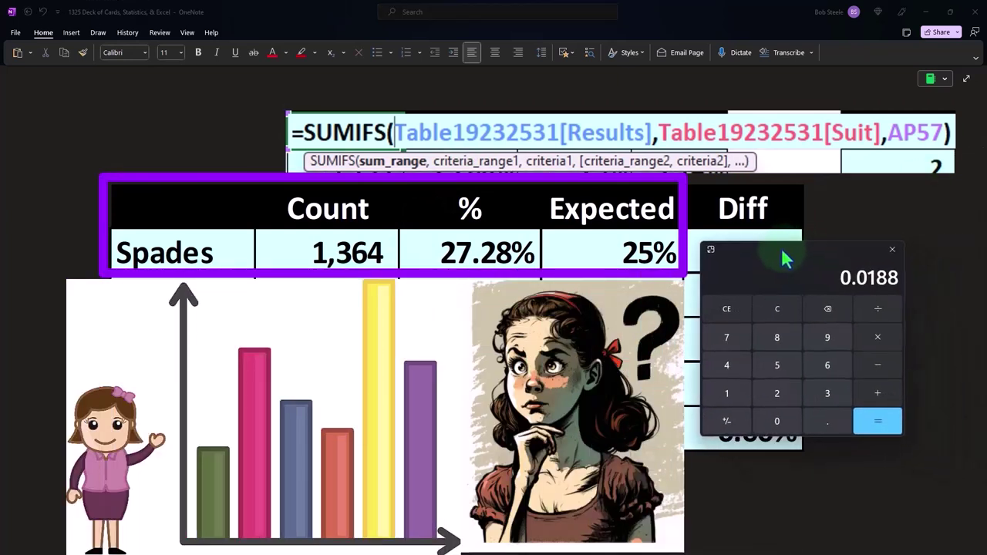
pyautogui.click(775, 309)
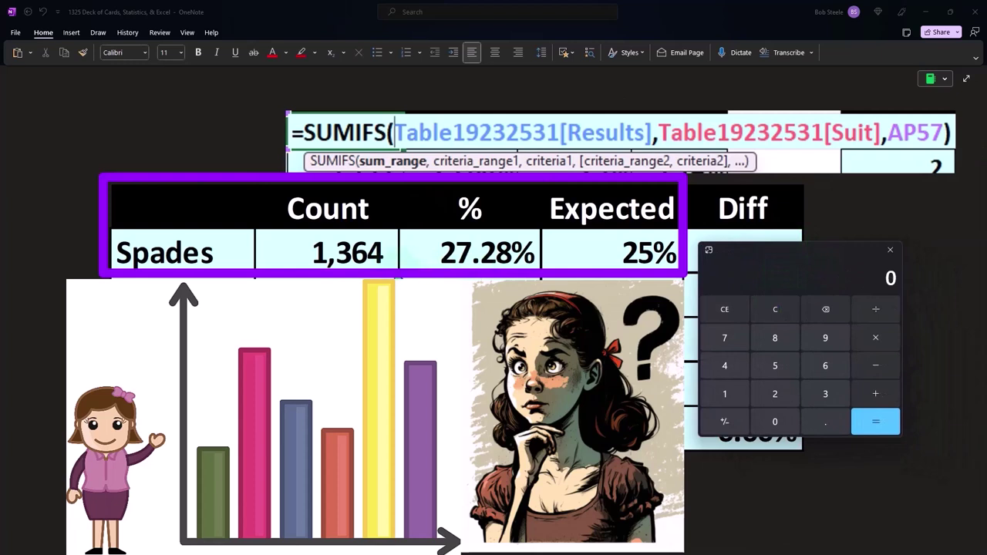
pyautogui.press('1')
pyautogui.press('/')
pyautogui.press('5')
pyautogui.press('0')
pyautogui.press('0')
pyautogui.press('0')
pyautogui.press('Return')
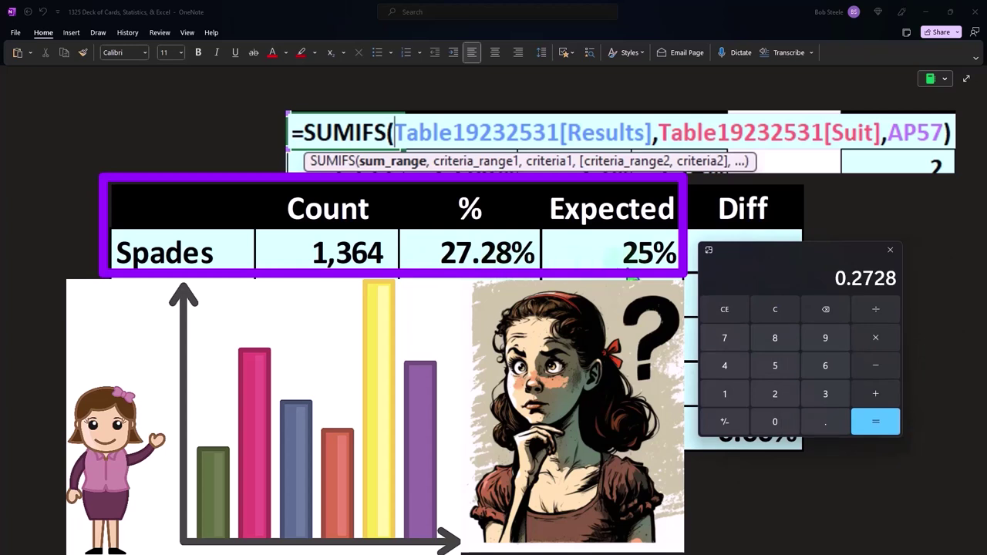
# Step: Compute the expected share of one suit as 13/52 with the calculator beside the Diff column, and dismiss the calculator
pyautogui.moveTo(729, 270); pyautogui.dragTo(787, 273)
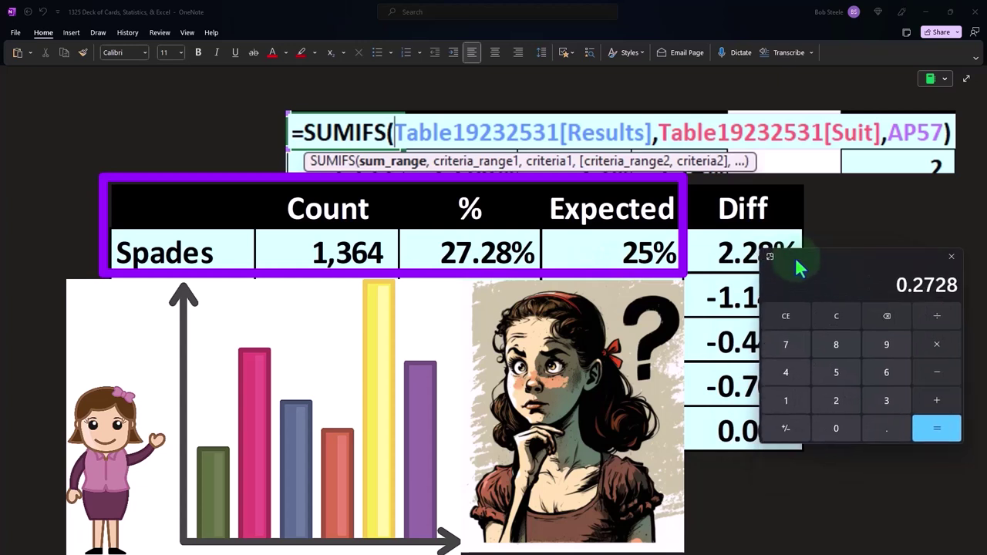
pyautogui.click(839, 316)
pyautogui.write('13')
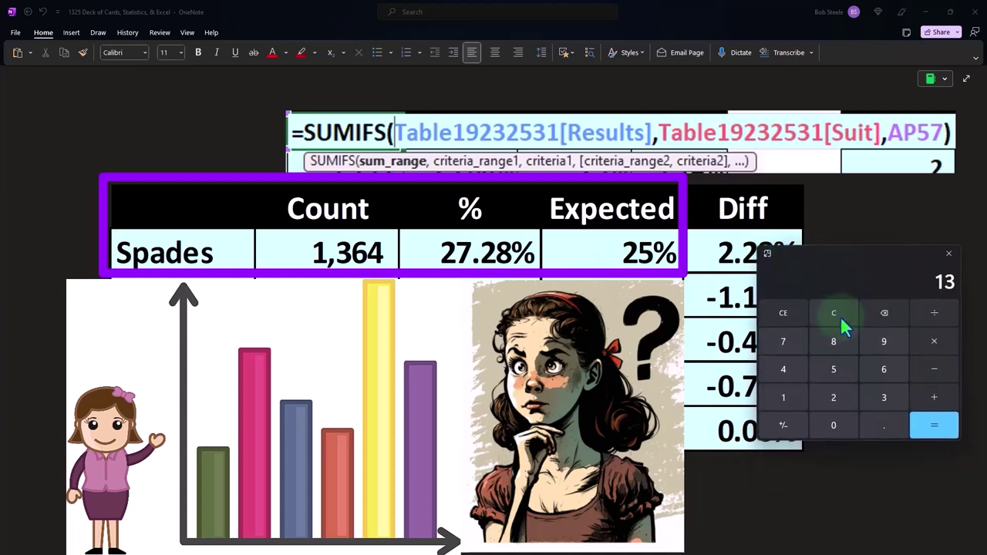
pyautogui.click(840, 316)
pyautogui.write('52')
pyautogui.press('Return')
pyautogui.hotkey('alt', 'F4')
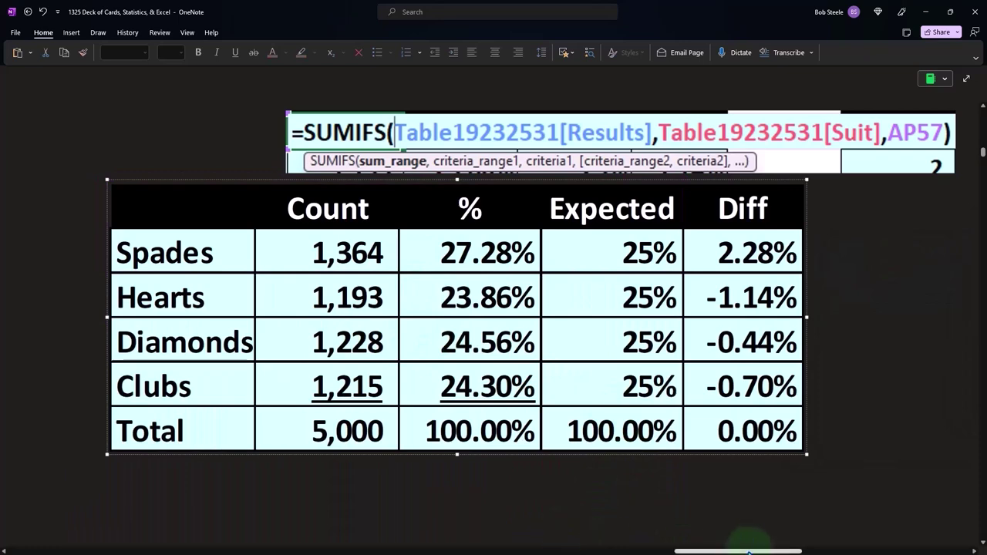
# Step: Compare the Results histogram with the Results column of the card table it is based on
pyautogui.moveTo(749, 552); pyautogui.dragTo(781, 551)
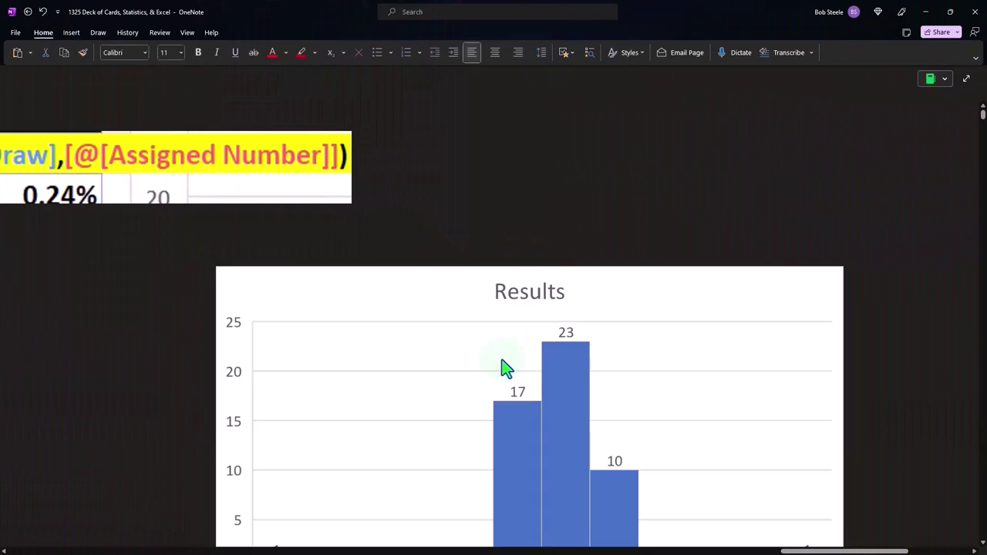
pyautogui.scroll(-3, 418, 357)
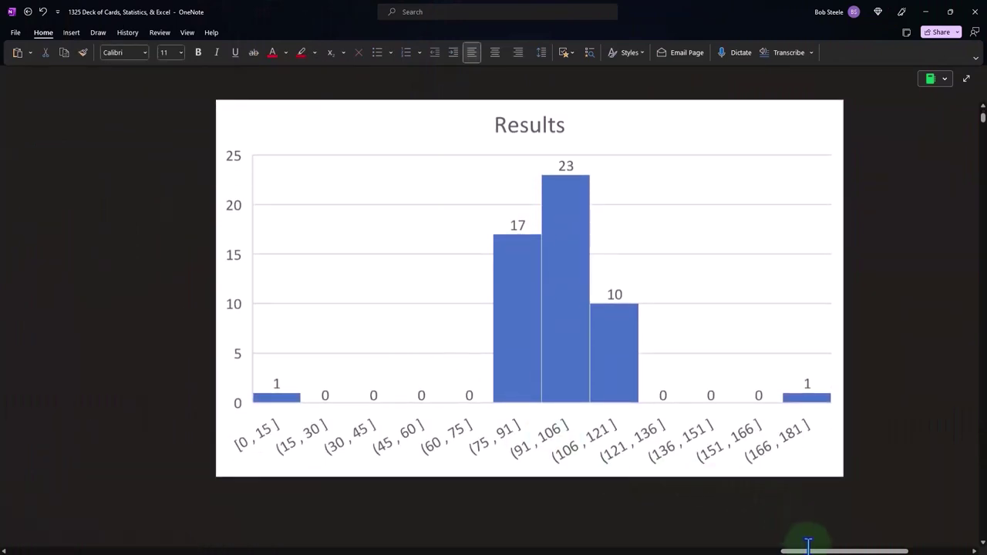
pyautogui.moveTo(811, 549)
pyautogui.mouseDown()
pyautogui.moveTo(731, 549)
pyautogui.moveTo(774, 545)
pyautogui.mouseUp()
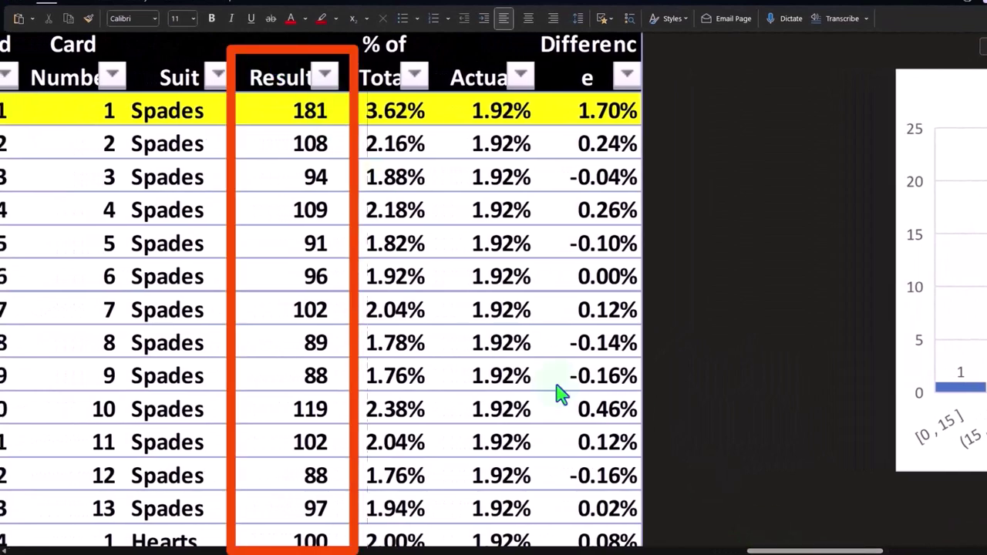
pyautogui.moveTo(802, 551); pyautogui.dragTo(868, 551)
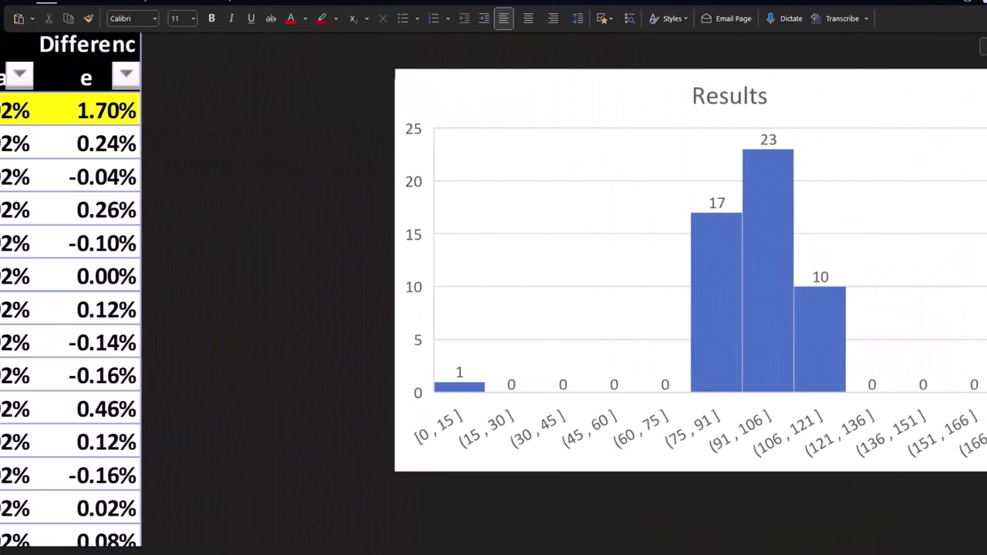
# Step: Bring the calculator beside the Results histogram and compute the expected count per card as 1/52 multiplied by 5000
pyautogui.moveTo(389, 243); pyautogui.dragTo(219, 199)
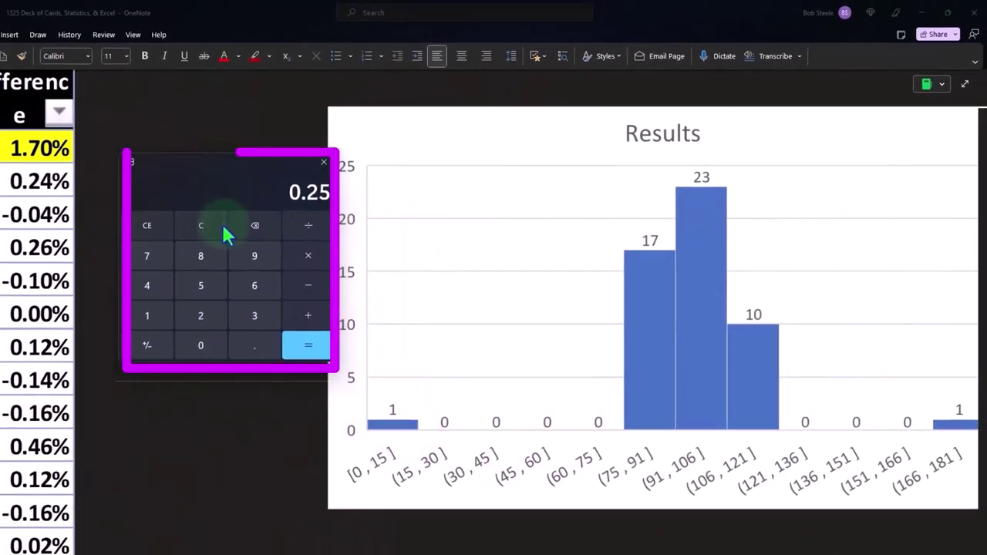
pyautogui.click(222, 229)
pyautogui.write('52')
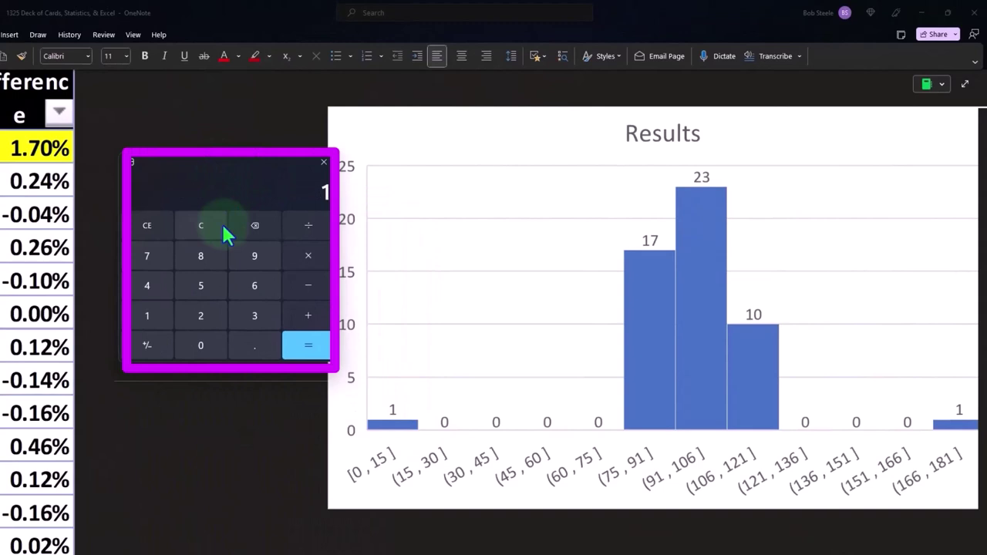
pyautogui.press('Return')
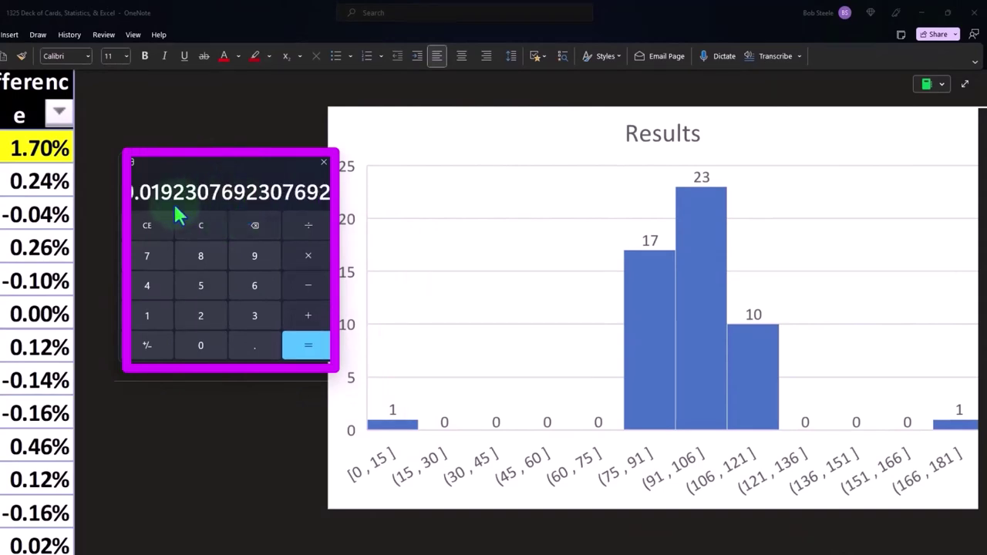
pyautogui.write('*5000')
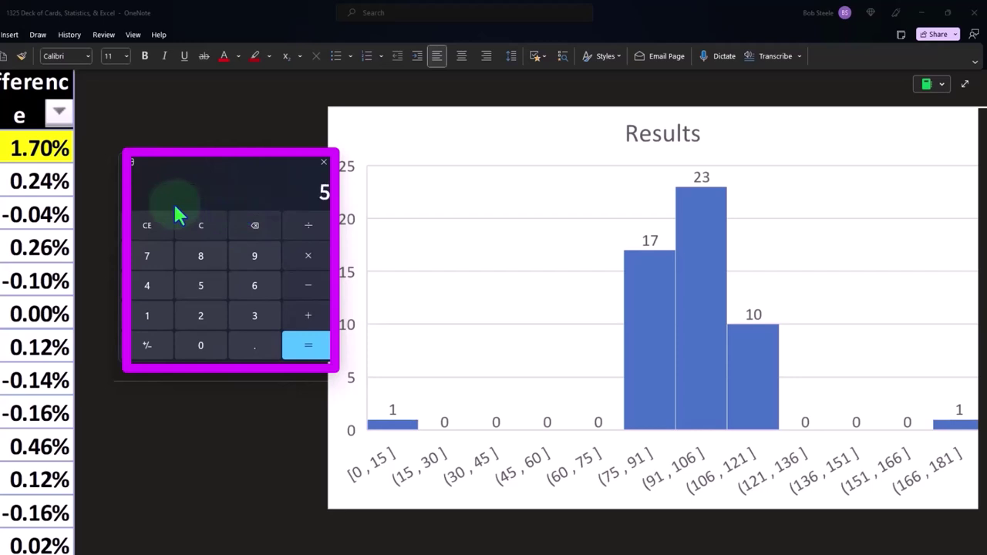
pyautogui.press('Return')
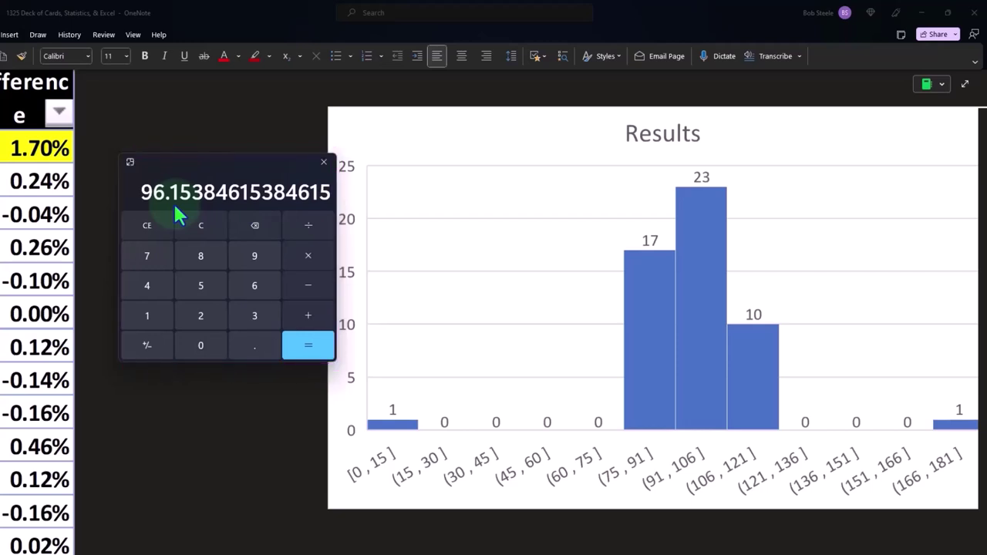
# Step: Move the calculator over the table's edge and remove the blank cover hiding the Histogram Data chart below the Results histogram
pyautogui.hscroll(2, 173, 201)
pyautogui.click(558, 413)
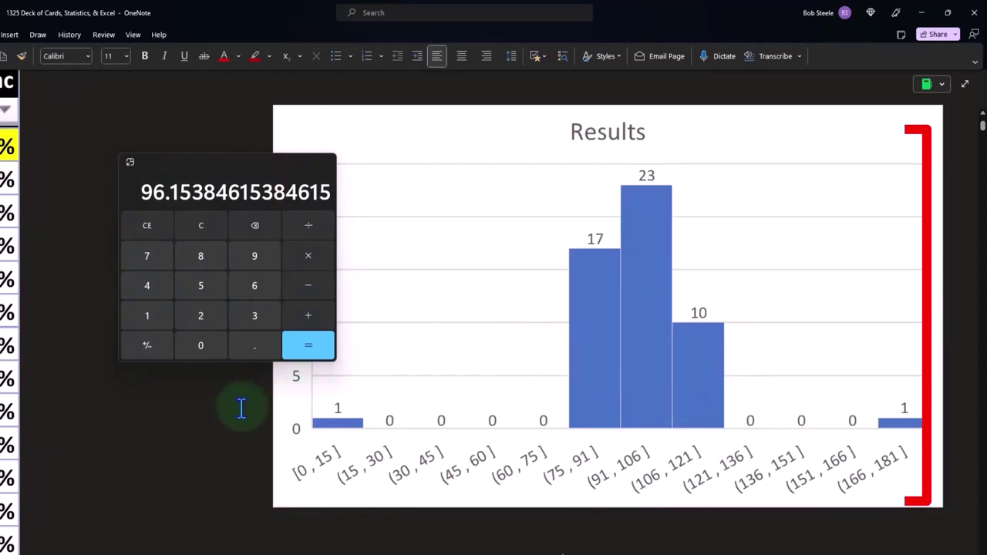
pyautogui.scroll(-10, 227, 411)
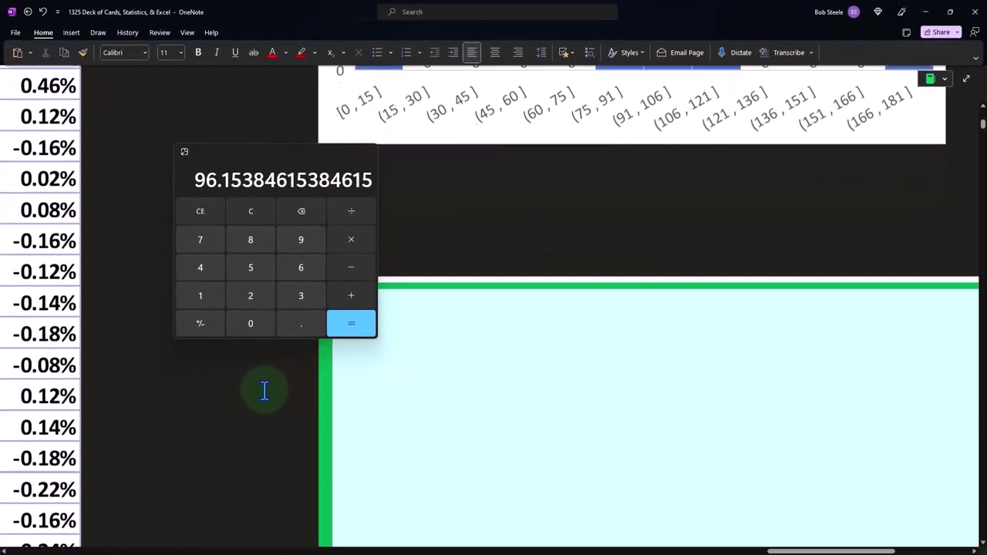
pyautogui.moveTo(258, 168); pyautogui.dragTo(111, 146)
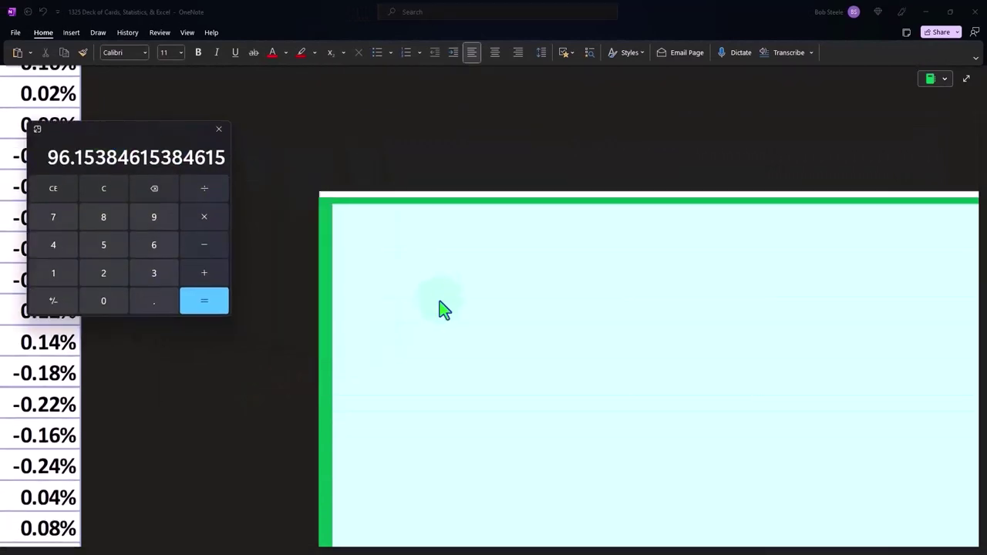
pyautogui.scroll(-2, 437, 347)
pyautogui.click(440, 388)
pyautogui.scroll(3, 443, 388)
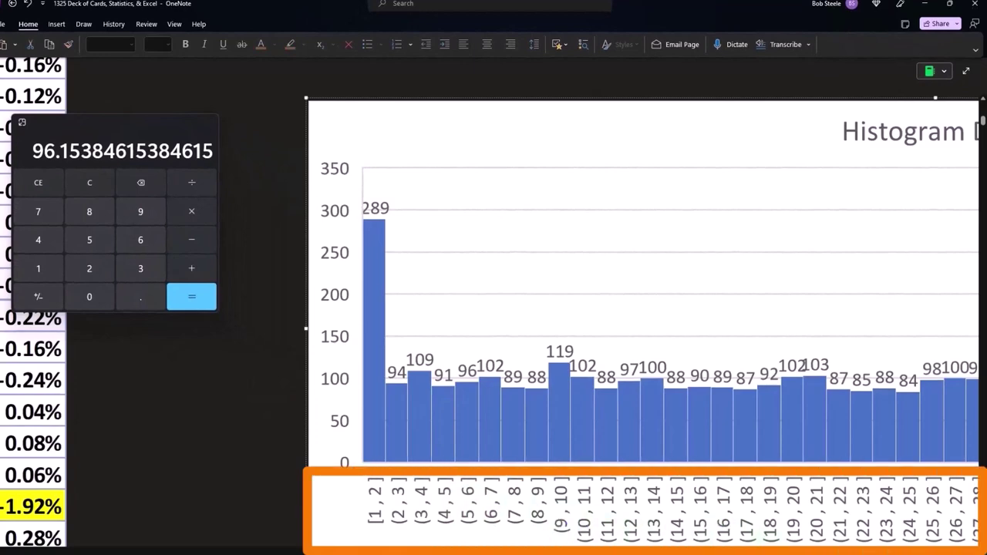
# Step: Examine the Histogram Data chart from the first bin across to the empty bin for card number 29
pyautogui.hscroll(-15, 648, 532)
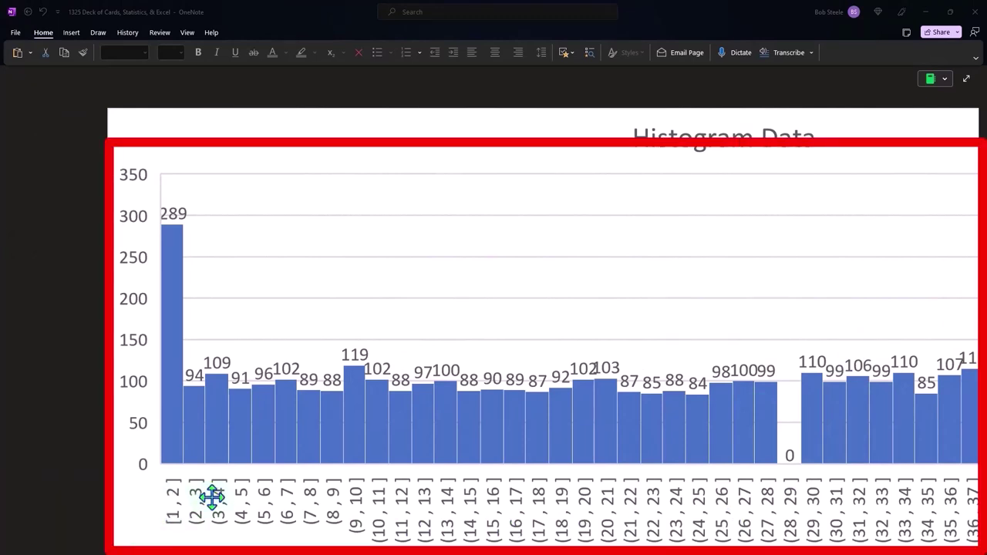
pyautogui.click(857, 483)
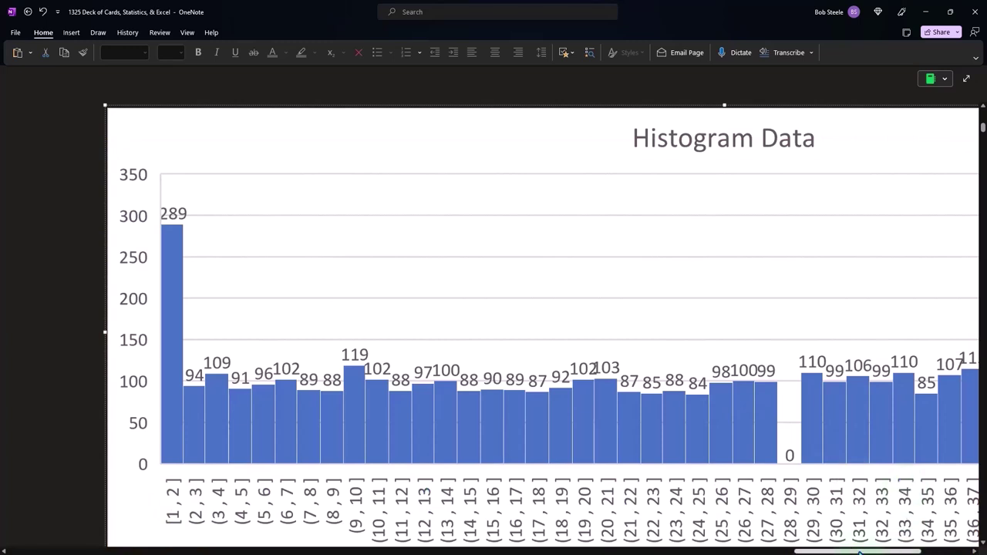
pyautogui.moveTo(860, 552); pyautogui.dragTo(868, 551)
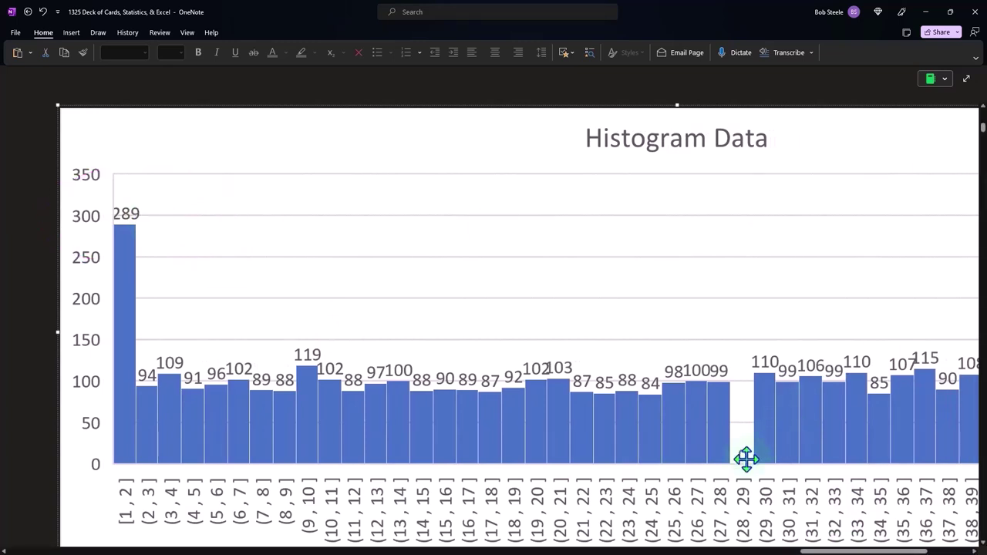
# Step: Switch to the calculator over the Histogram Data chart and recompute the expected count per card as 1/52 multiplied by 5000
pyautogui.hotkey('alt', 'Tab')
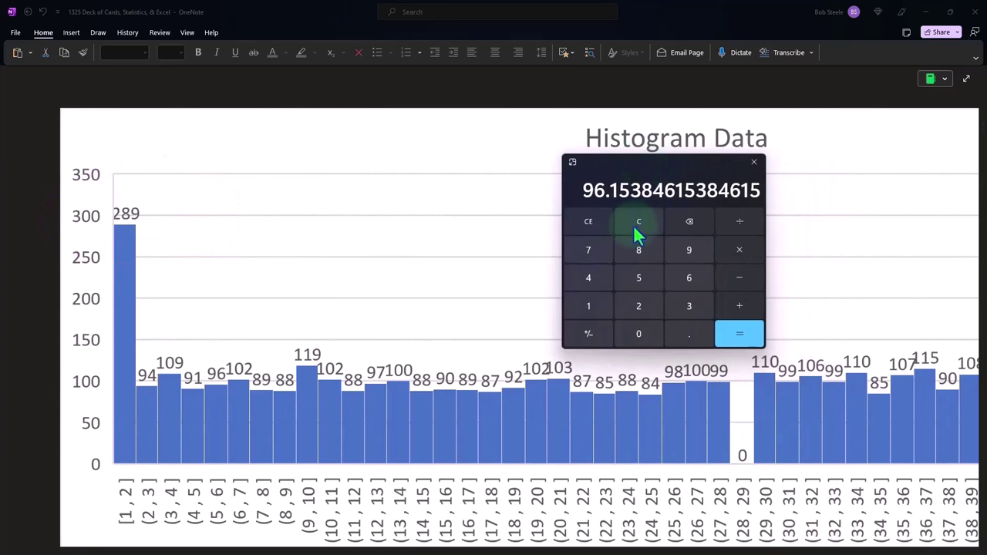
pyautogui.click(638, 221)
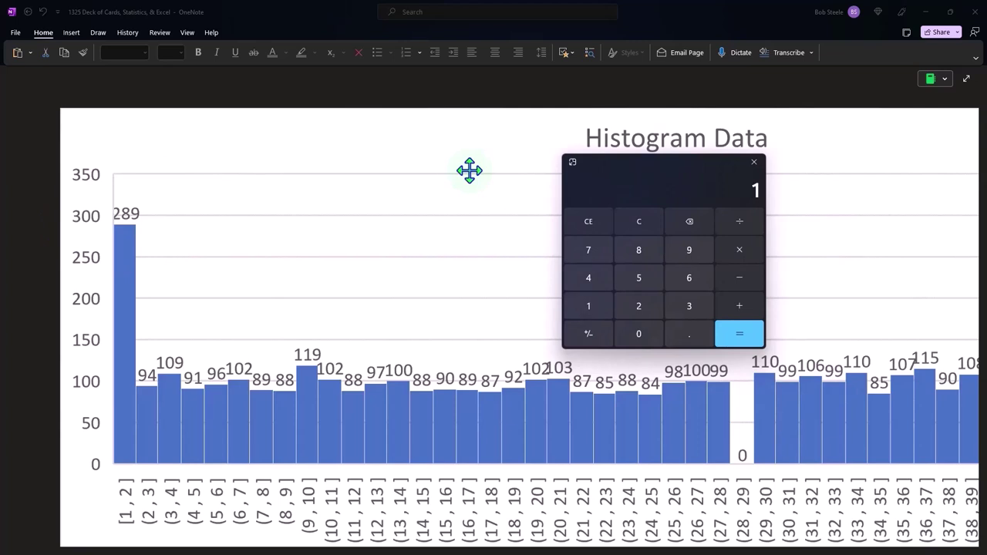
pyautogui.write('/52')
pyautogui.press('Return')
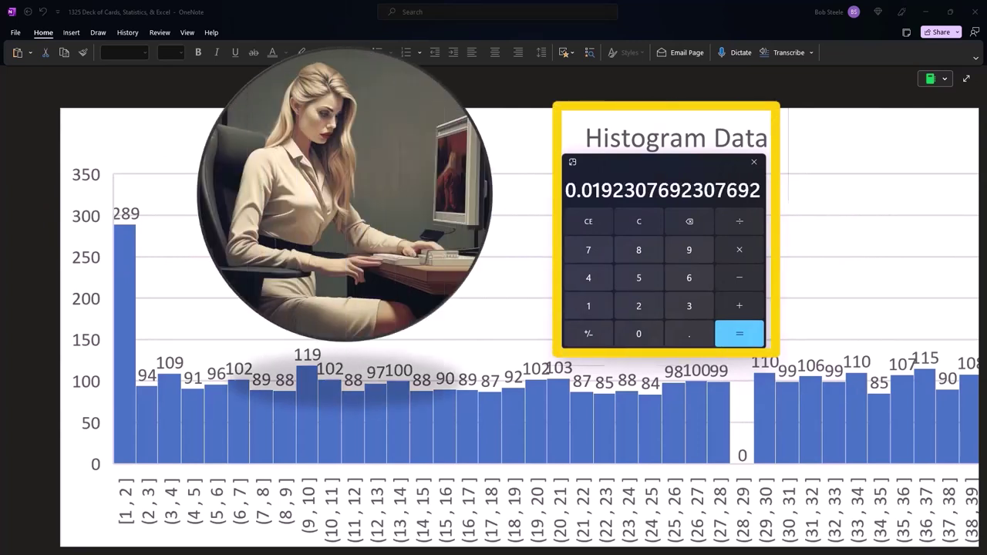
pyautogui.write('5000')
pyautogui.press('Return')
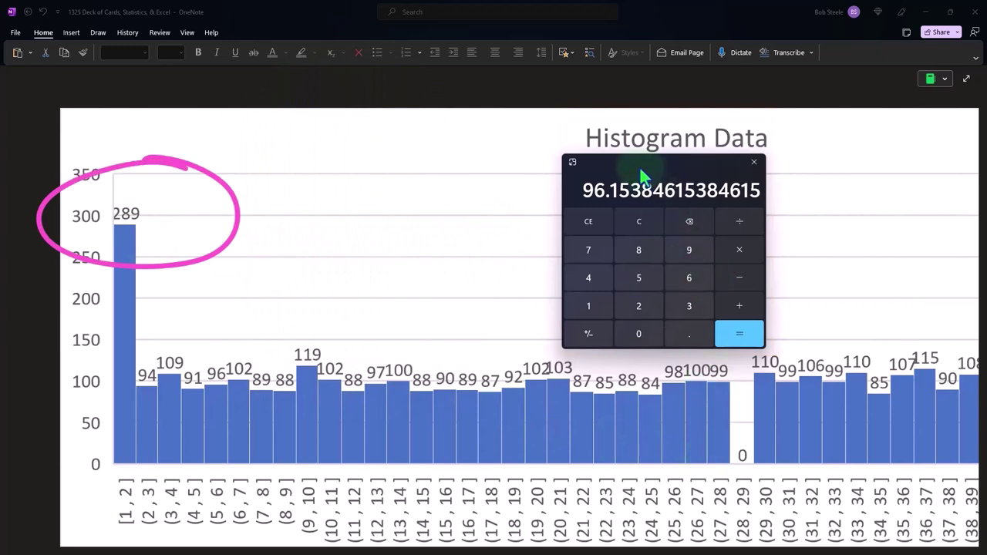
# Step: Compare the Bar Chart Results chart with the assigned numbers and Results column of the card table it is based on
pyautogui.scroll(-1, 575, 333)
pyautogui.scroll(-5, 576, 333)
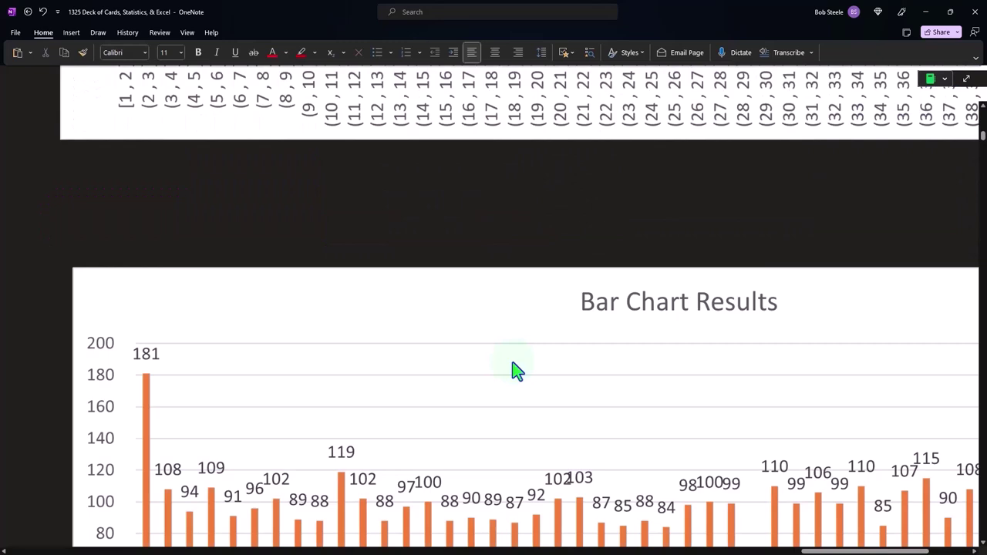
pyautogui.scroll(-1, 517, 371)
pyautogui.scroll(-1, 517, 371)
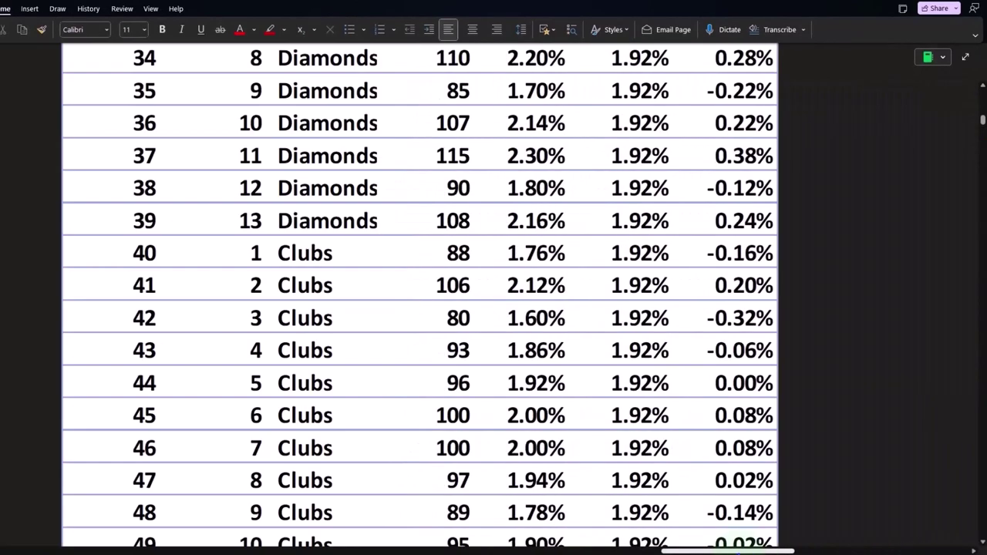
pyautogui.scroll(8, 412, 370)
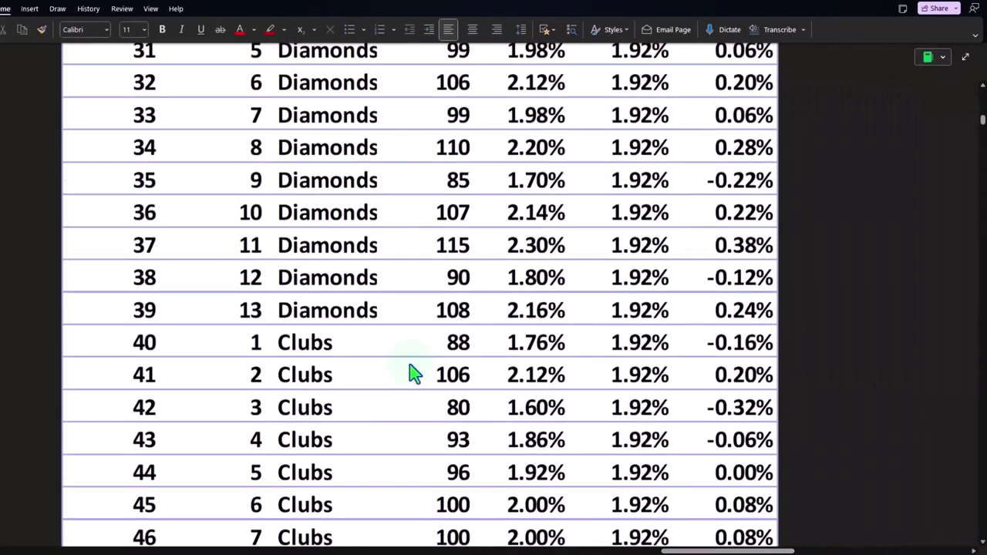
pyautogui.scroll(5, 413, 370)
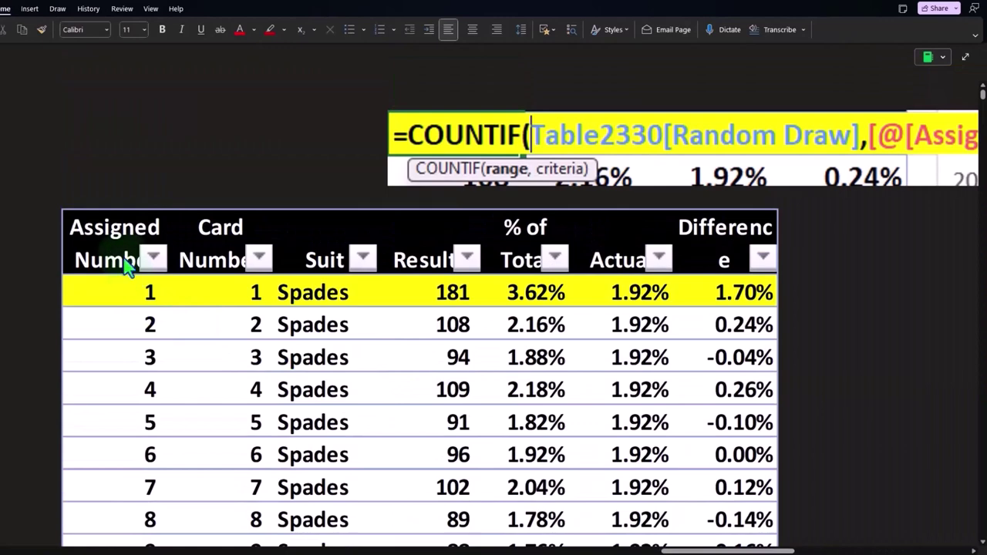
pyautogui.scroll(-2, 123, 270)
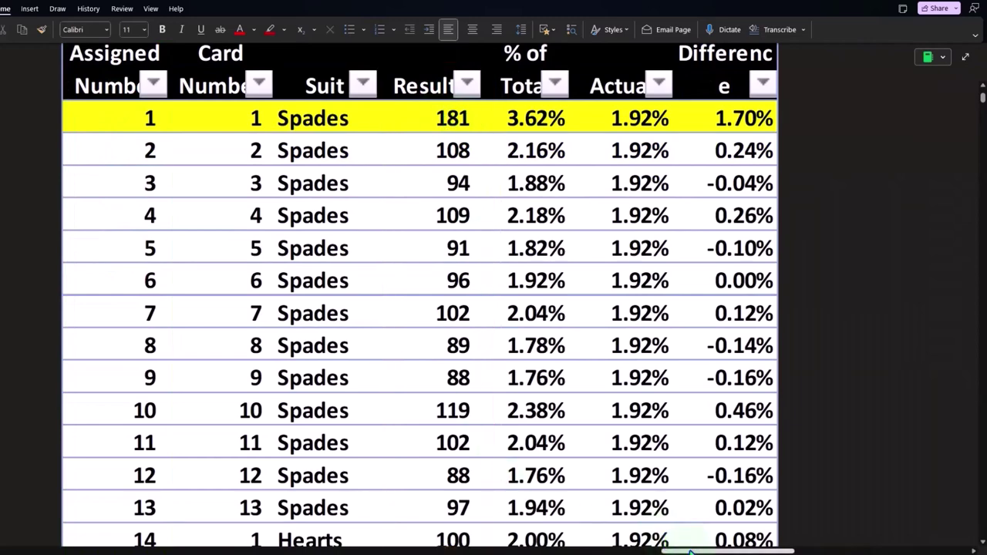
# Step: Return past the Results histogram to the Bar Chart Results chart and examine its bars from card 1 to beyond card 29
pyautogui.moveTo(668, 550); pyautogui.dragTo(800, 550)
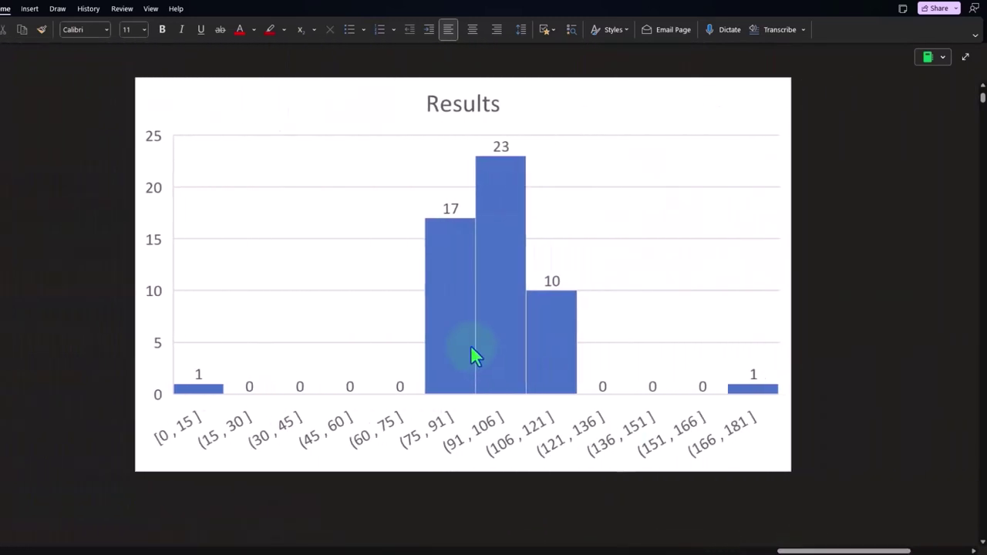
pyautogui.scroll(-10, 472, 353)
pyautogui.scroll(-2, 471, 353)
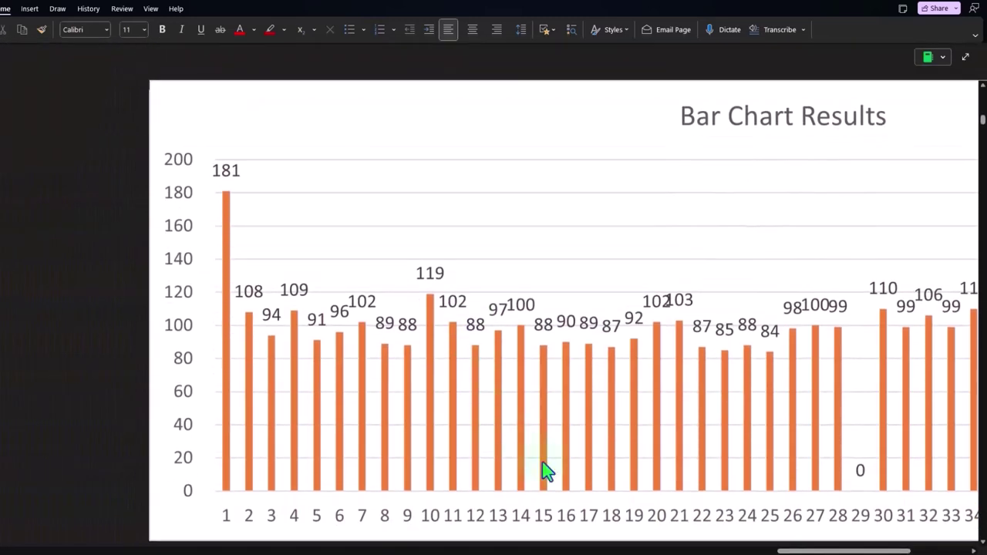
pyautogui.moveTo(836, 551); pyautogui.dragTo(859, 551)
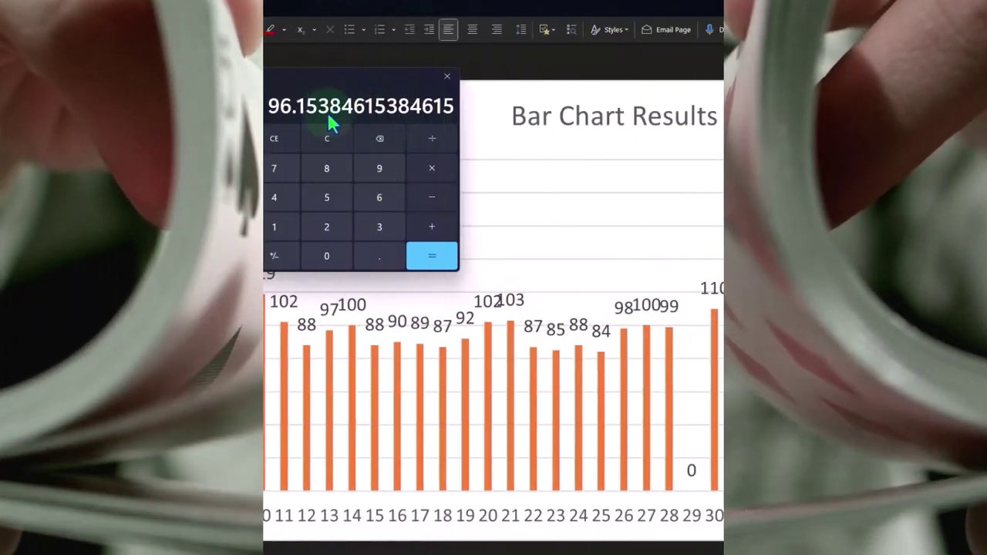
# Step: Clear the calculator over the Bar Chart Results chart
pyautogui.click(324, 135)
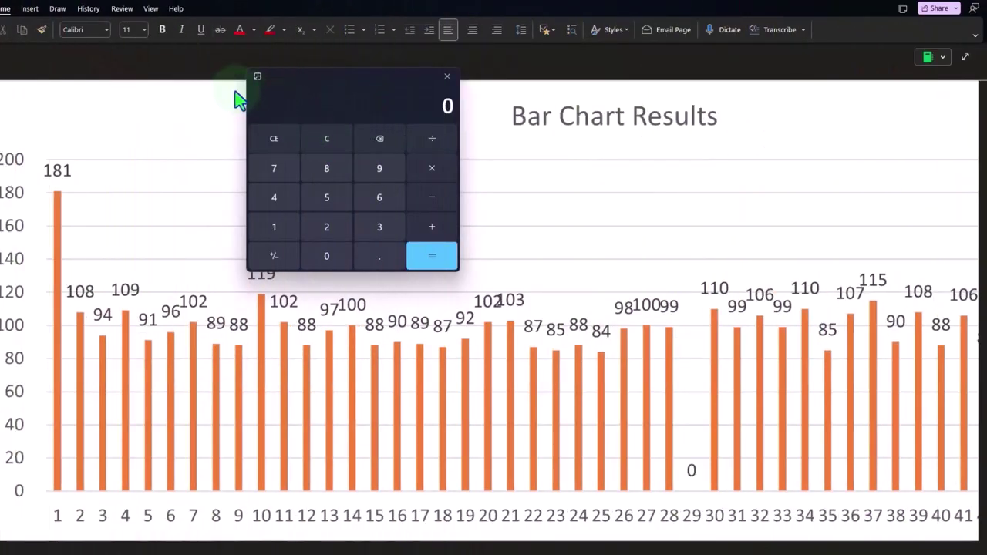